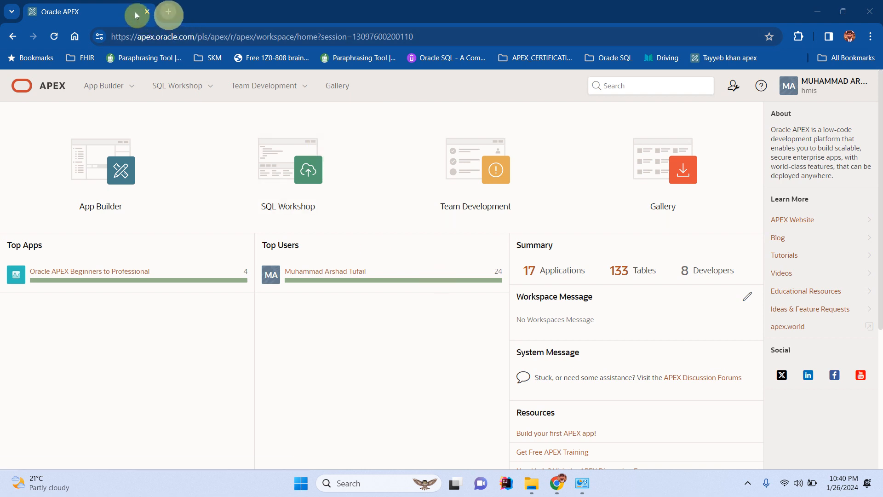
# Open a new blank Chrome tab beside the APEX workspace home page.
pyautogui.click(168, 13)
# Go to entra.microsoft.com and sign in with the organisation work account.
pyautogui.click(203, 35)
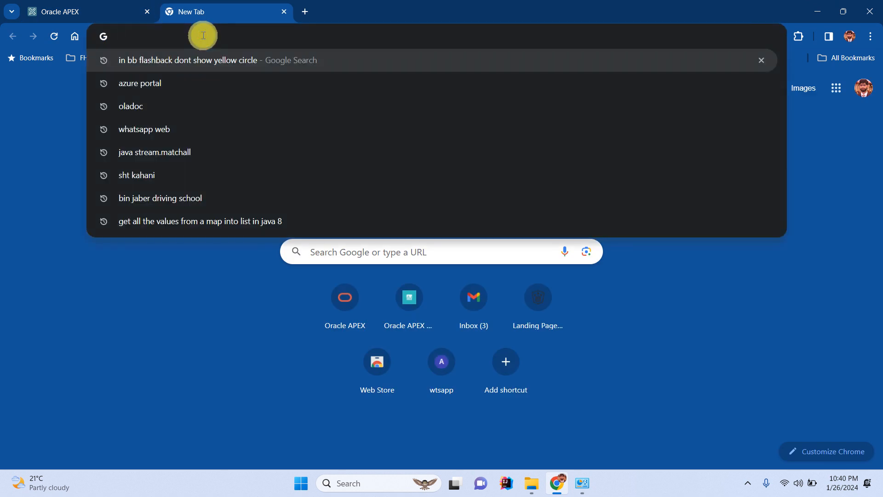
pyautogui.write('entr')
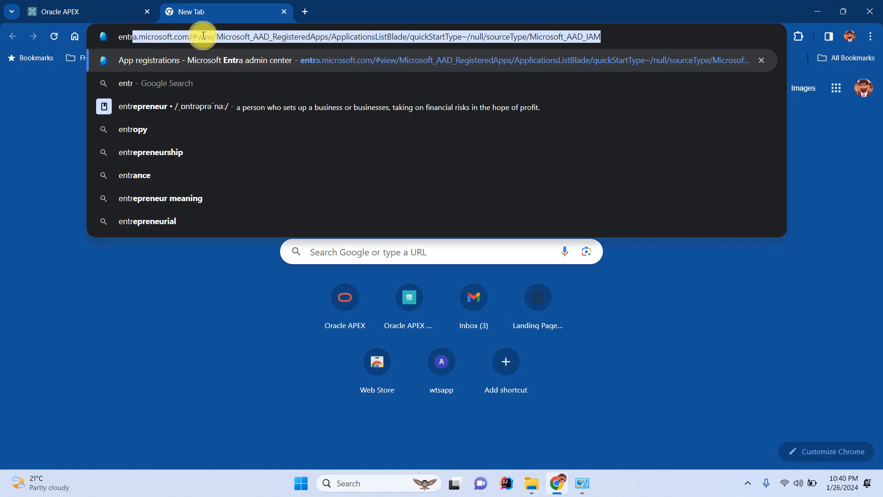
pyautogui.press('Return')
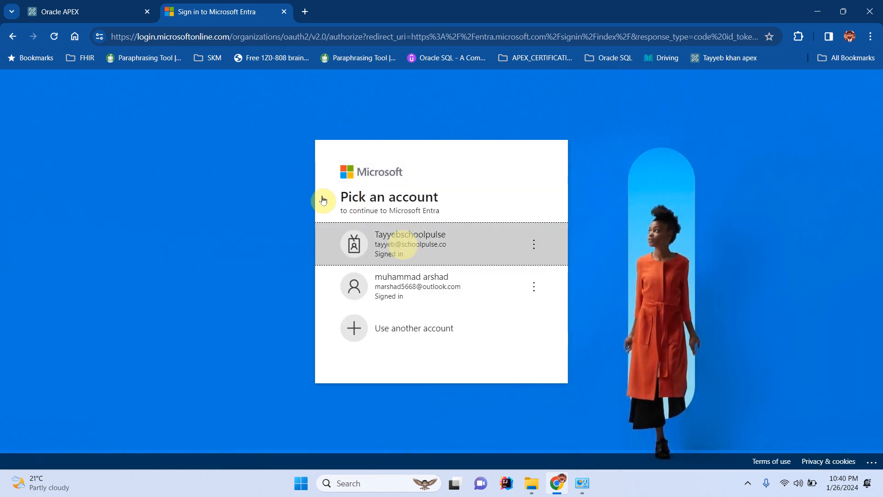
pyautogui.click(404, 245)
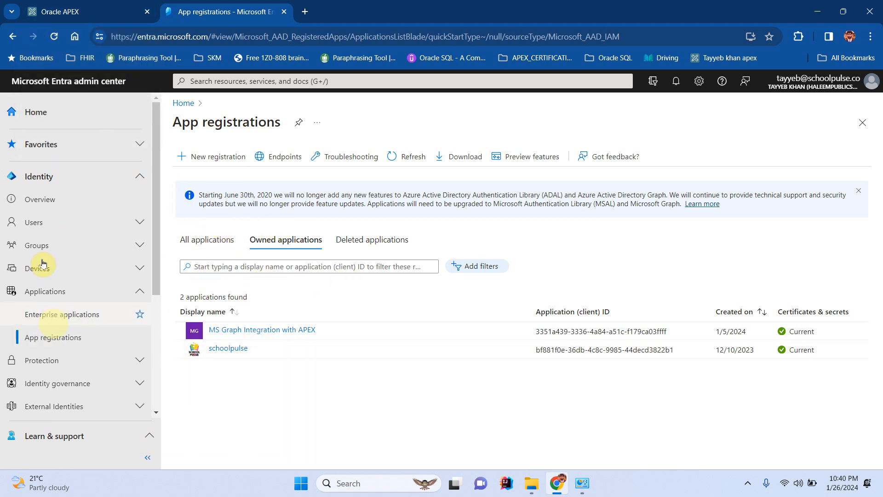
# Start a new Entra app registration and open the Oracle APEX Beginners to Professional app in APEX.
pyautogui.click(43, 340)
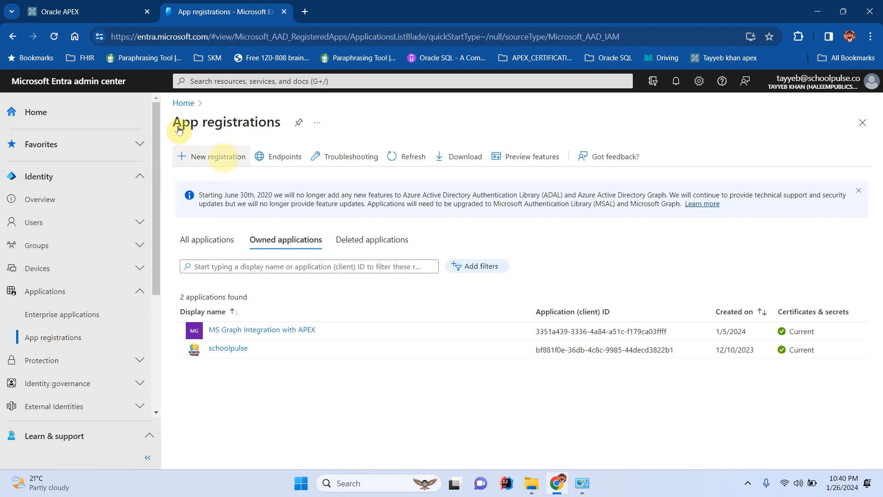
pyautogui.click(224, 156)
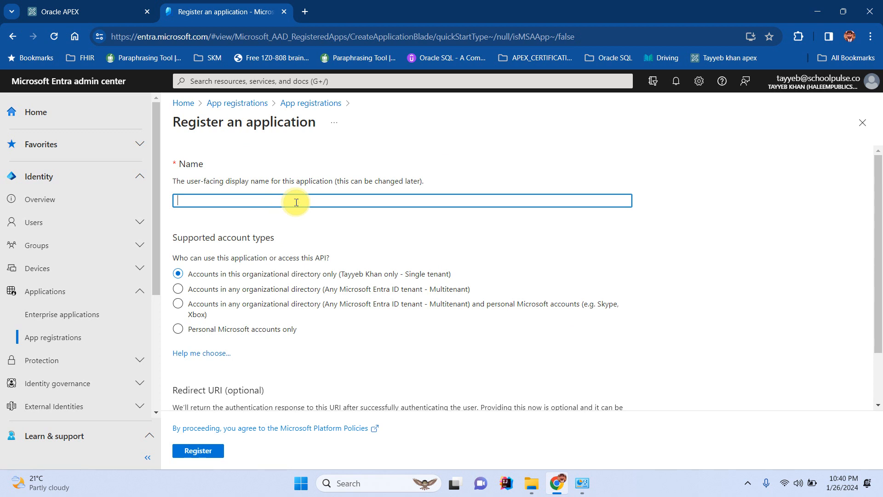
pyautogui.click(79, 9)
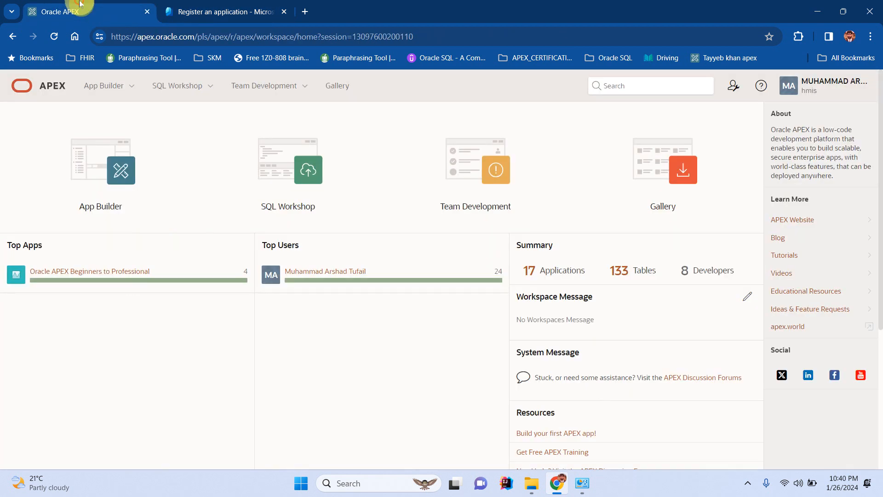
pyautogui.click(100, 272)
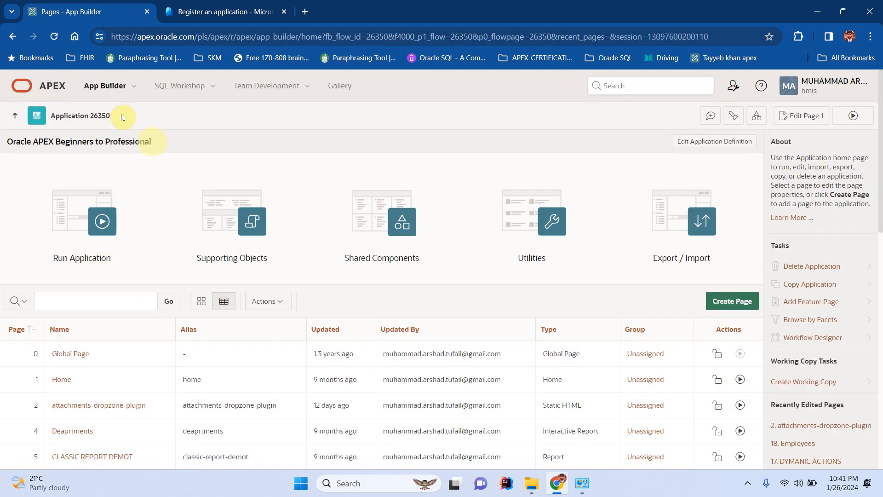
# Copy the app title and return to the registration's Name field.
pyautogui.moveTo(154, 142); pyautogui.dragTo(6, 112)
pyautogui.hotkey('ctrl', 'c')
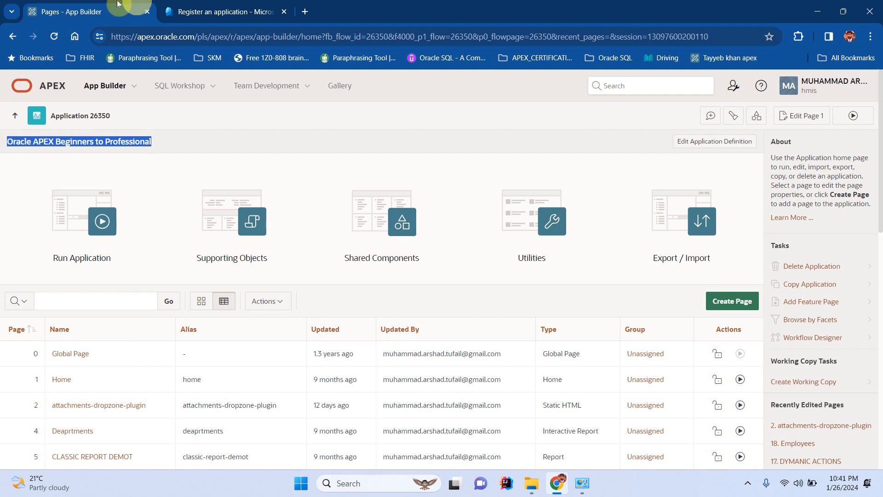
pyautogui.click(232, 11)
pyautogui.click(252, 197)
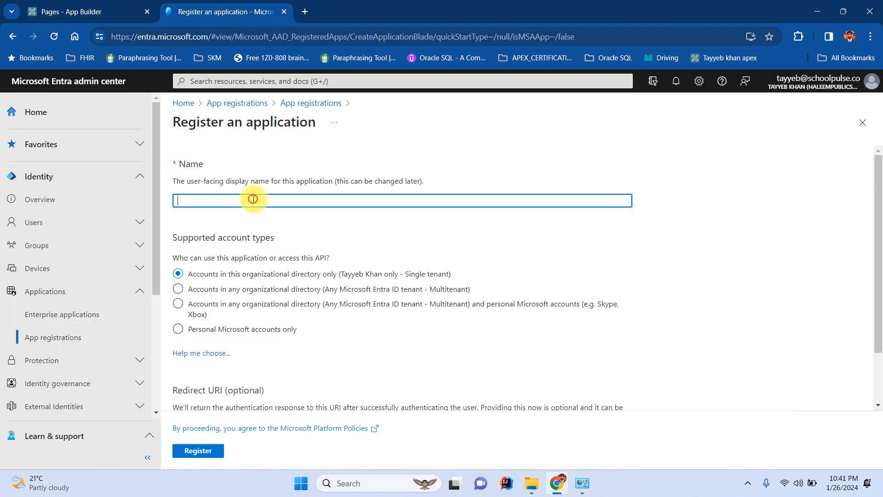
# Name the registration 'Oracle APEX Beginners to Professional SSO' and choose Web as redirect platform.
pyautogui.hotkey('ctrl', 'v')
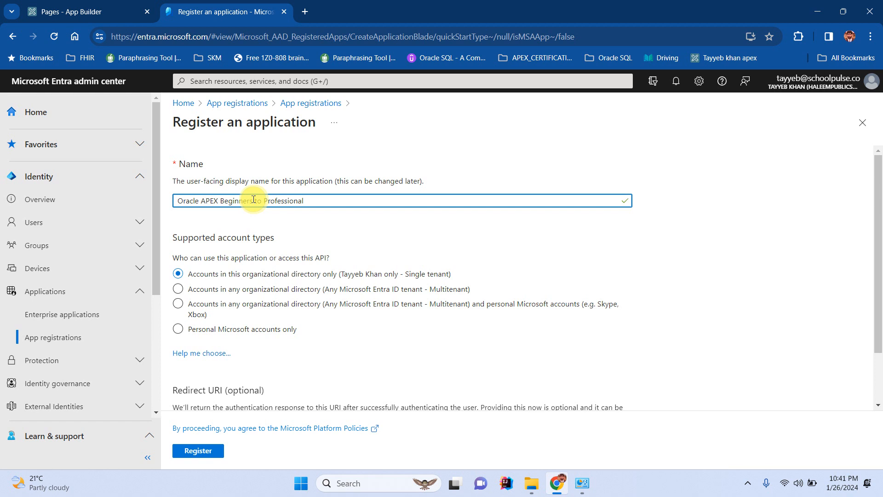
pyautogui.write('SSO')
pyautogui.scroll(-2, 339, 331)
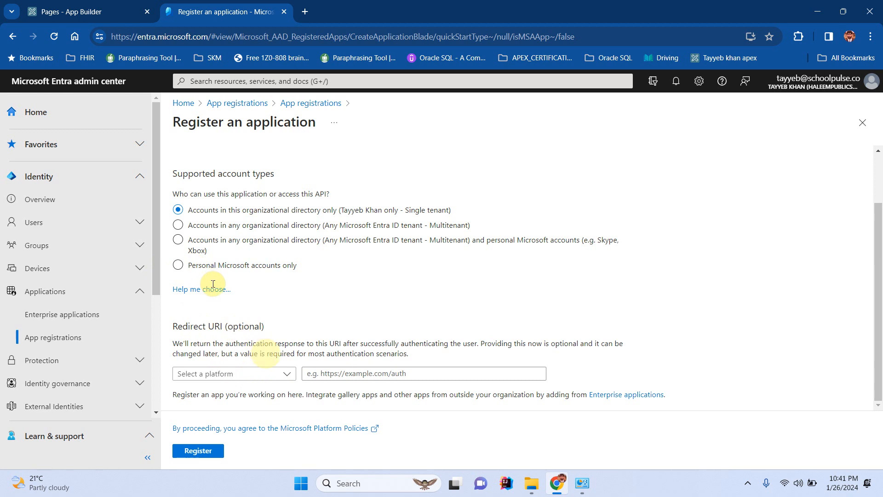
pyautogui.click(286, 374)
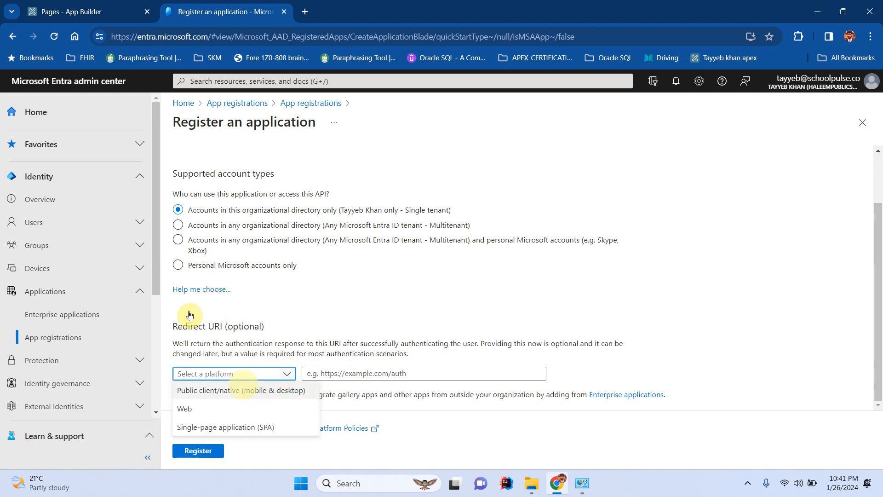
pyautogui.click(203, 408)
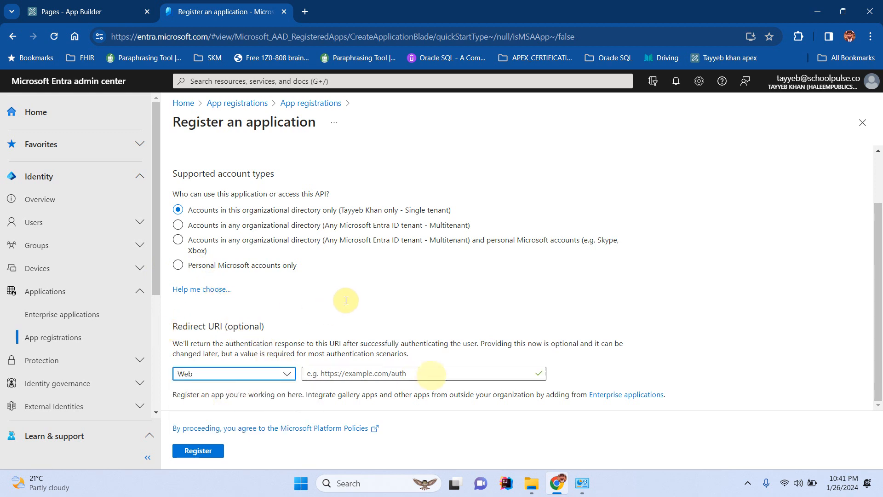
pyautogui.click(433, 375)
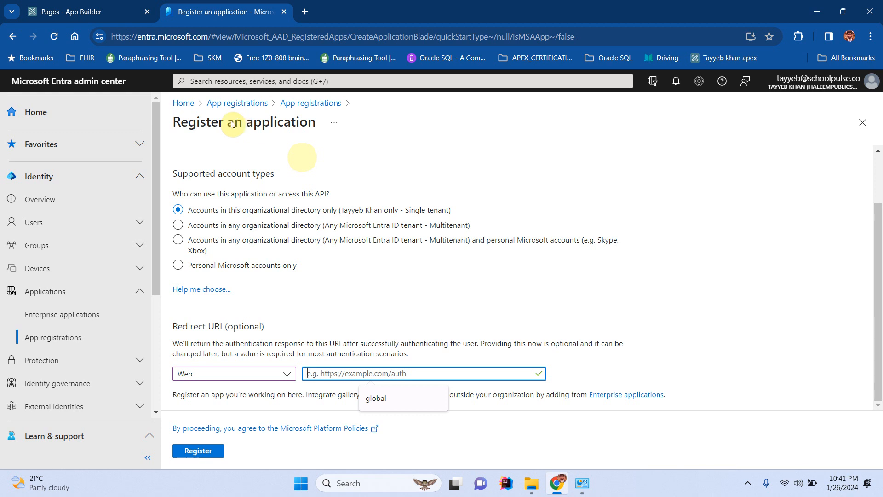
# Run the APEX application in a new tab and select its full URL.
pyautogui.click(85, 12)
pyautogui.click(94, 235)
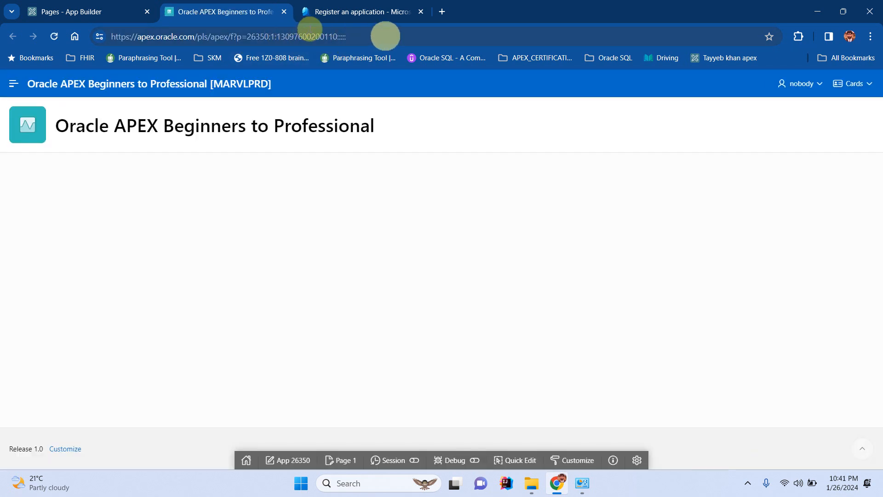
pyautogui.click(386, 36)
pyautogui.hotkey('ctrl', 'c')
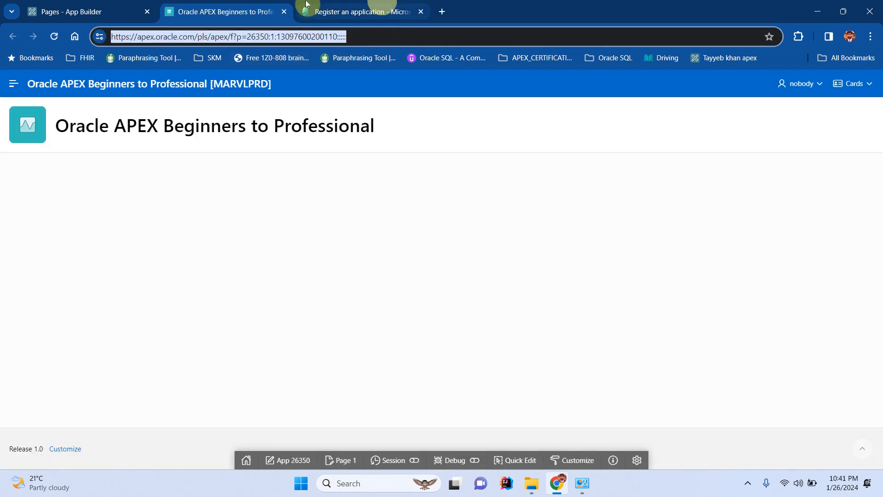
pyautogui.click(384, 9)
pyautogui.click(417, 368)
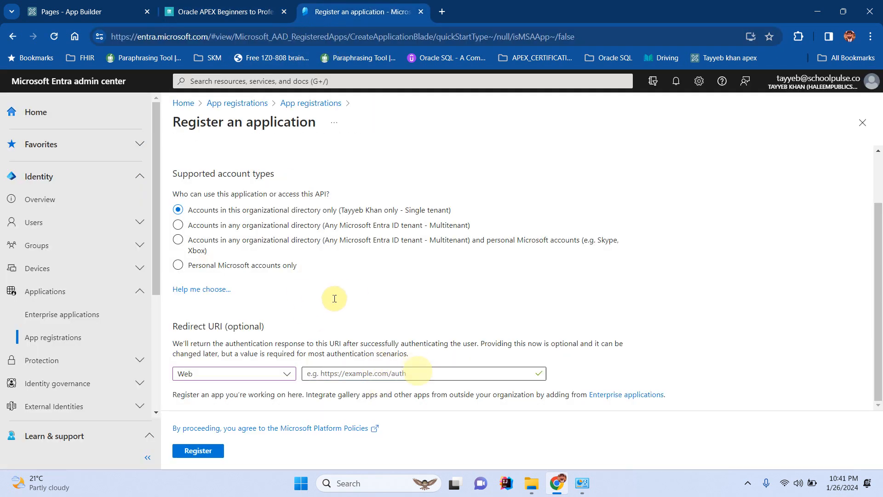
pyautogui.click(418, 371)
pyautogui.hotkey('ctrl', 'v')
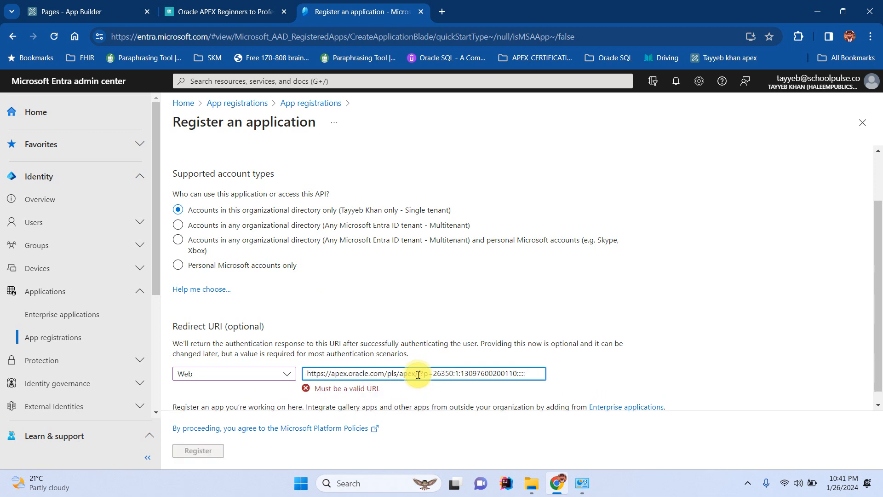
pyautogui.press('BackSpace')
pyautogui.press('BackSpace')
pyautogui.press('BackSpace')
pyautogui.press('BackSpace')
pyautogui.press('BackSpace')
pyautogui.press('BackSpace')
pyautogui.press('BackSpace')
pyautogui.press('BackSpace')
pyautogui.press('BackSpace')
pyautogui.press('BackSpace')
pyautogui.press('BackSpace')
pyautogui.press('BackSpace')
pyautogui.press('BackSpace')
pyautogui.press('BackSpace')
pyautogui.press('BackSpace')
pyautogui.press('BackSpace')
pyautogui.press('BackSpace')
pyautogui.press('BackSpace')
pyautogui.press('BackSpace')
pyautogui.press('BackSpace')
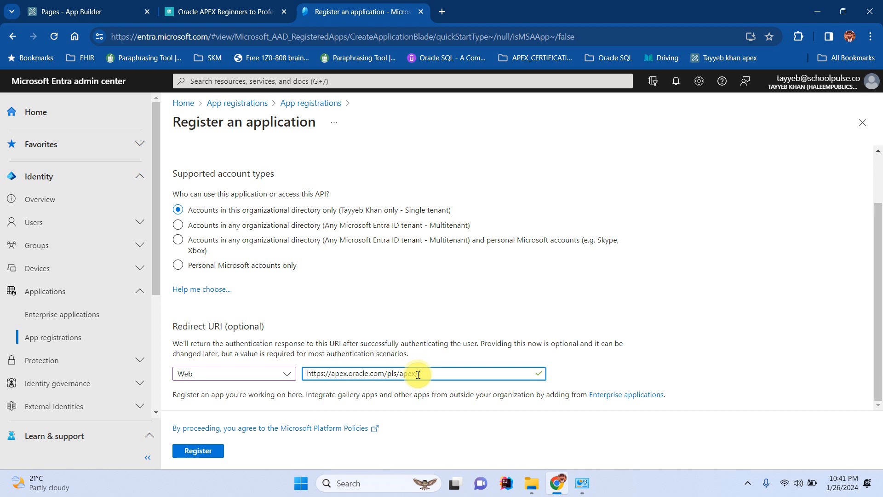
pyautogui.write('Aapex_authentication.callback')
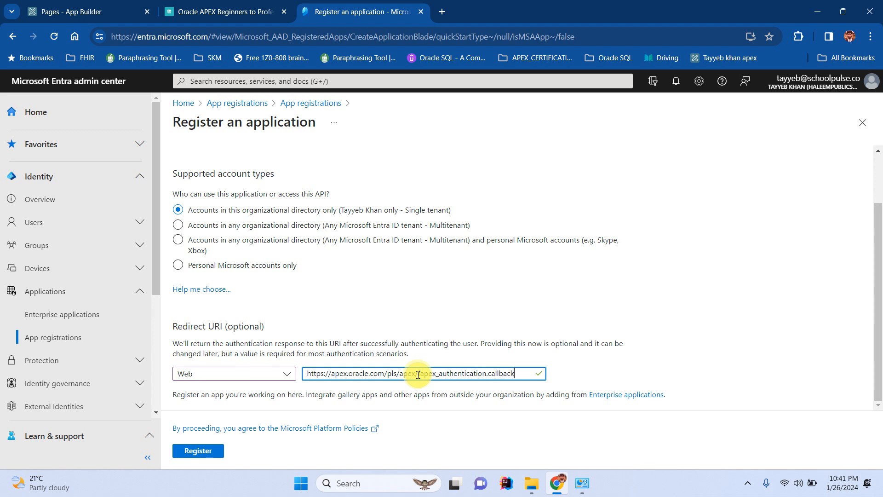
pyautogui.press('BackSpace')
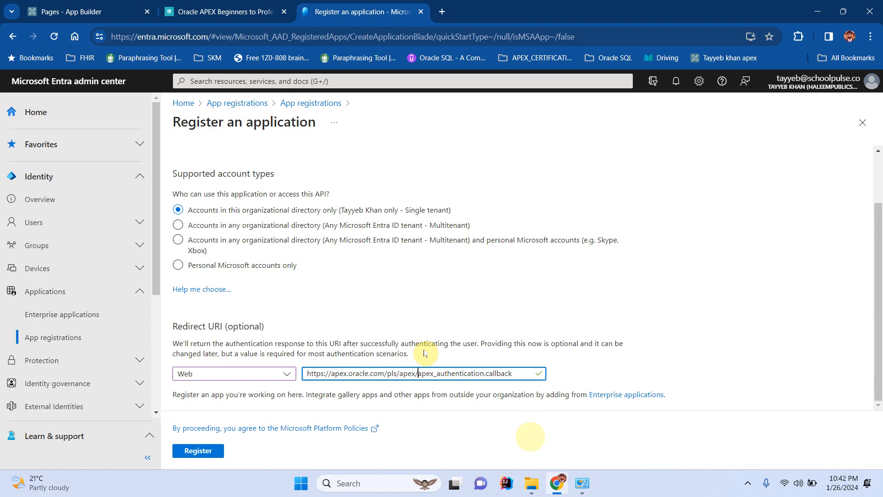
pyautogui.click(197, 451)
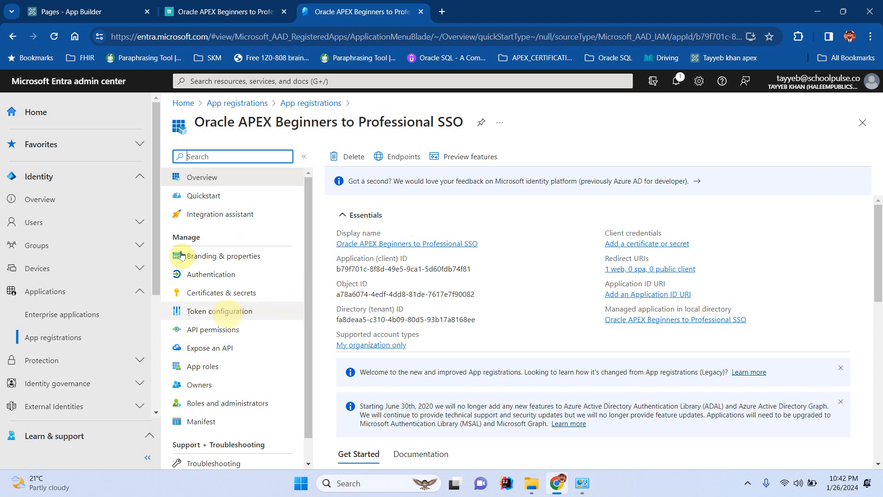
# Create a client secret 'secret' expiring in 24 months, copy its value, and minimize Chrome.
pyautogui.click(237, 296)
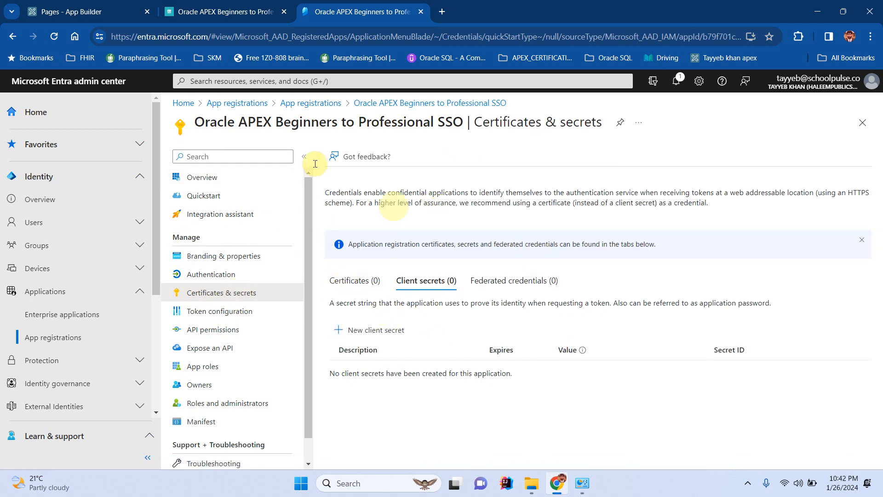
pyautogui.click(375, 330)
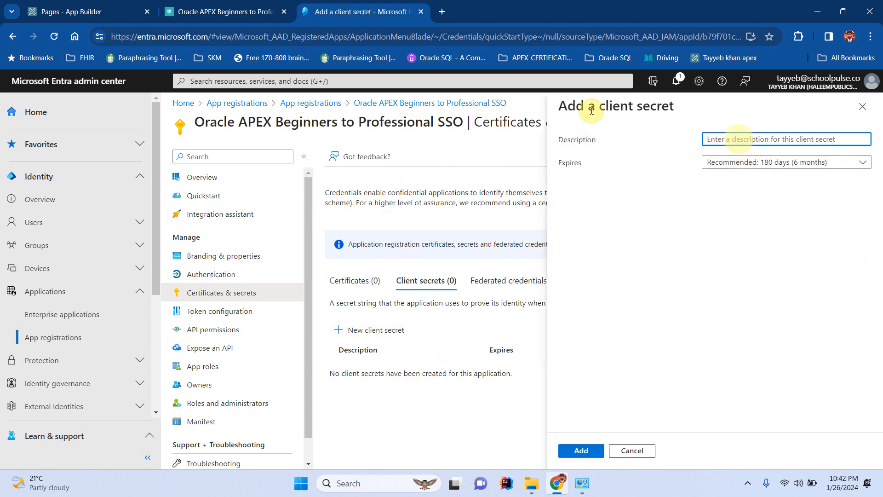
pyautogui.write('secret')
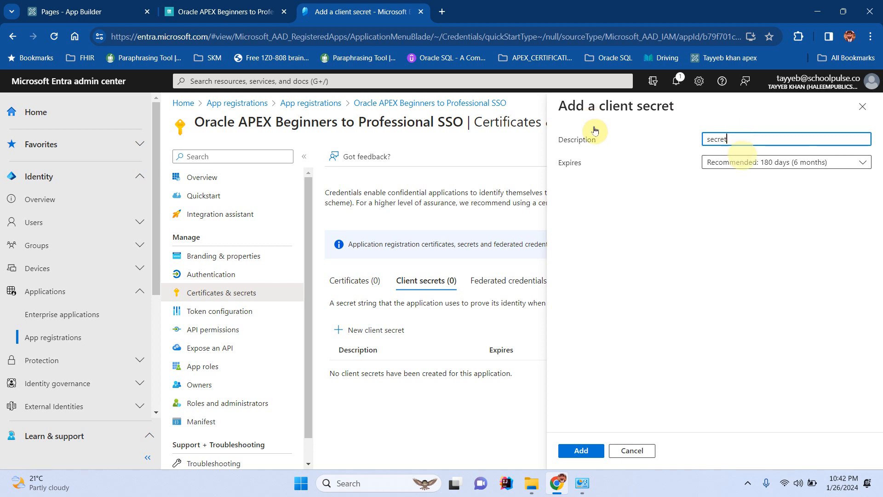
pyautogui.click(742, 162)
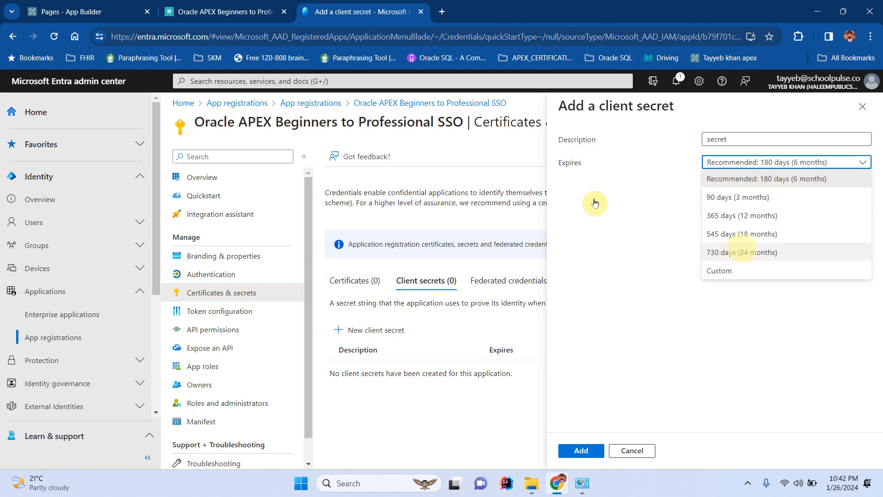
pyautogui.click(742, 252)
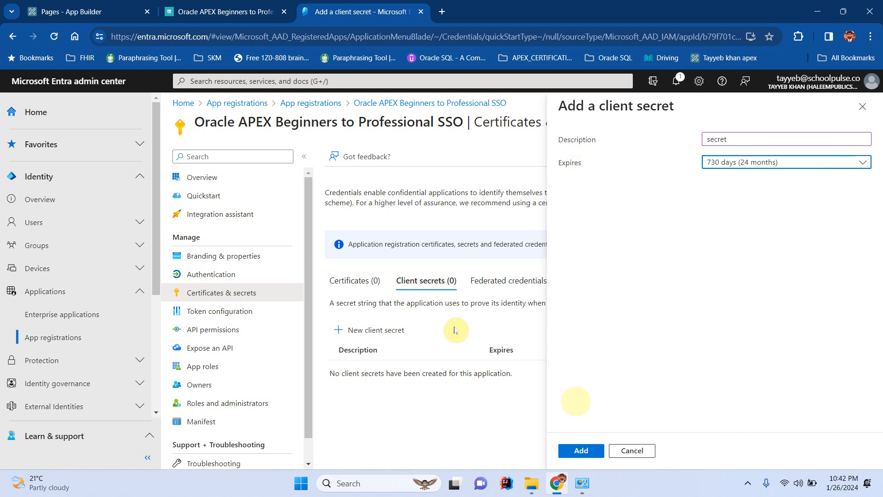
pyautogui.click(582, 451)
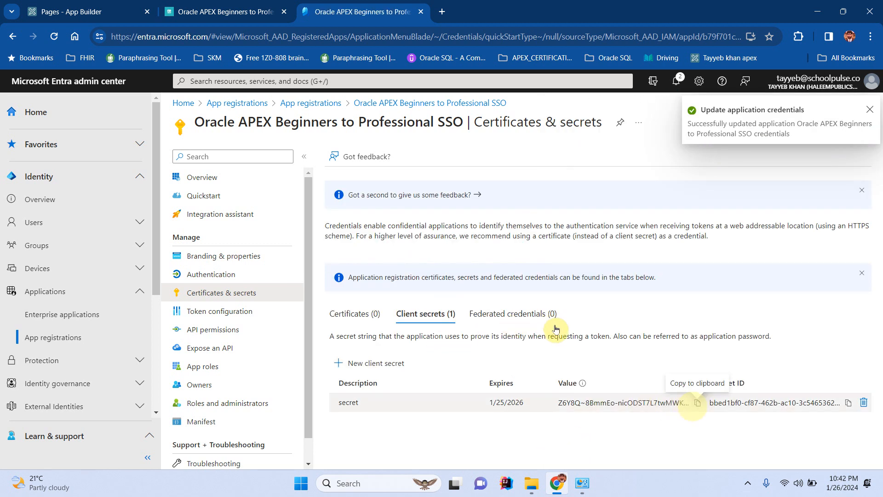
pyautogui.click(698, 404)
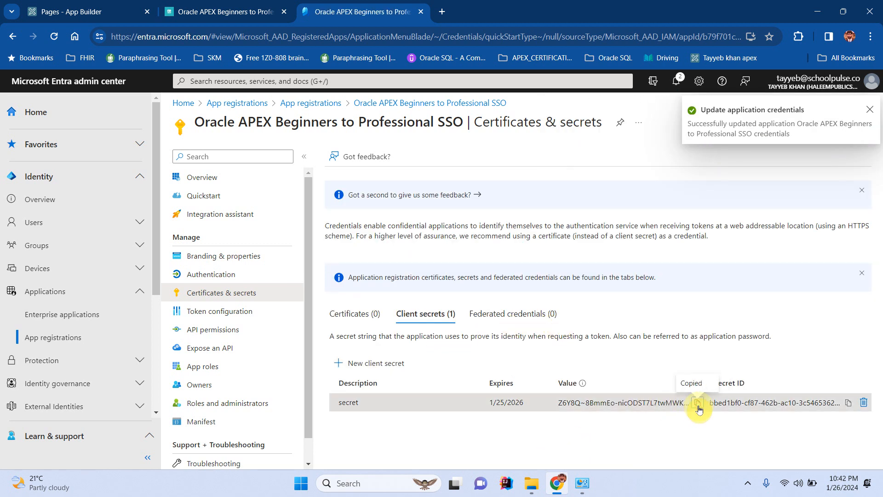
pyautogui.press('super+d')
# Replace query.txt's SQL in Notepad with the copied secret value, then return to Chrome.
pyautogui.rightClick(569, 173)
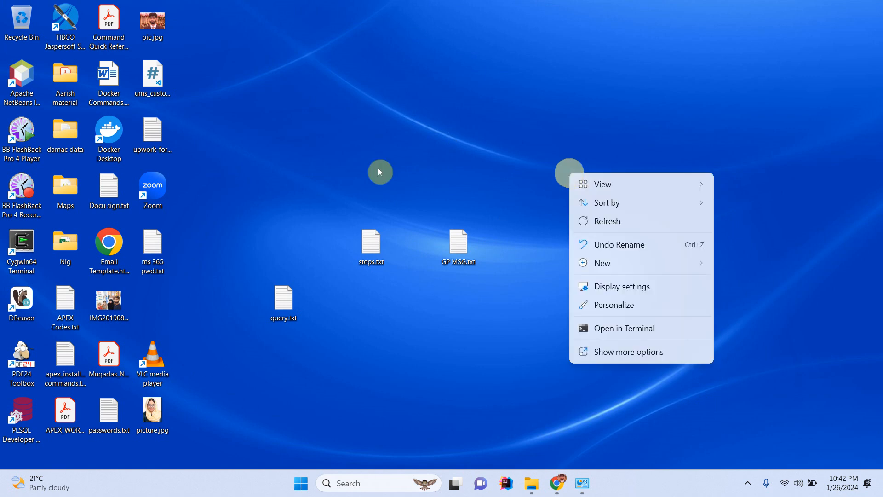
pyautogui.doubleClick(283, 299)
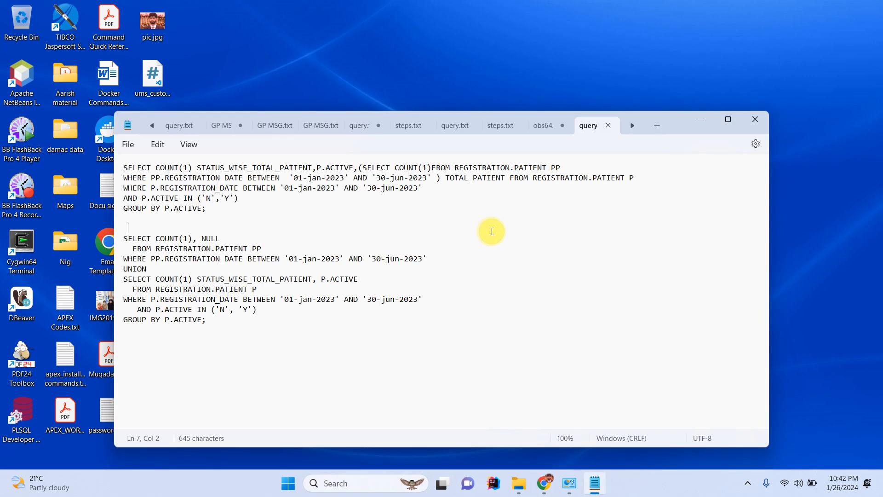
pyautogui.hotkey('ctrl', 'a')
pyautogui.hotkey('ctrl', 'v')
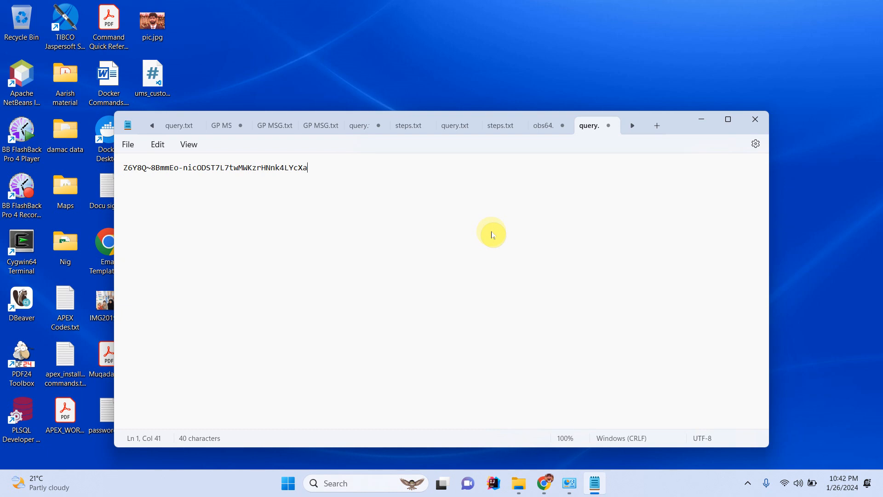
pyautogui.click(545, 483)
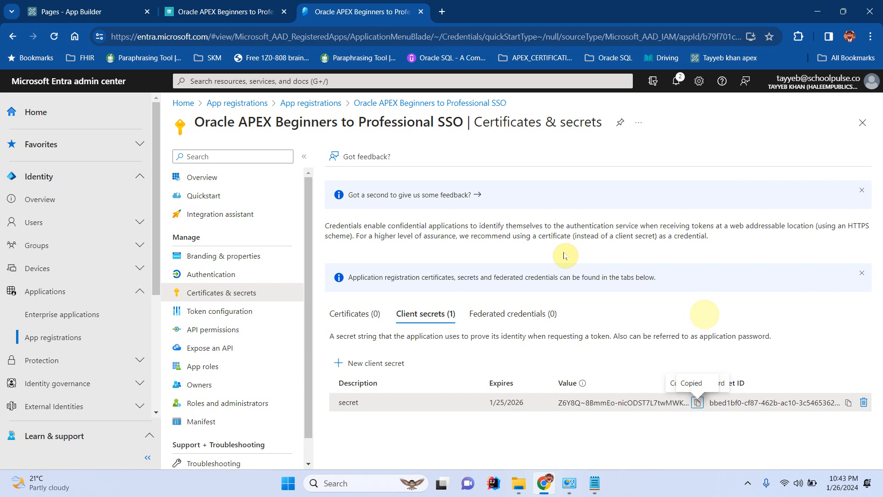
# Open a new Web Credentials form via App Builder's All Workspace Utilities.
pyautogui.click(108, 9)
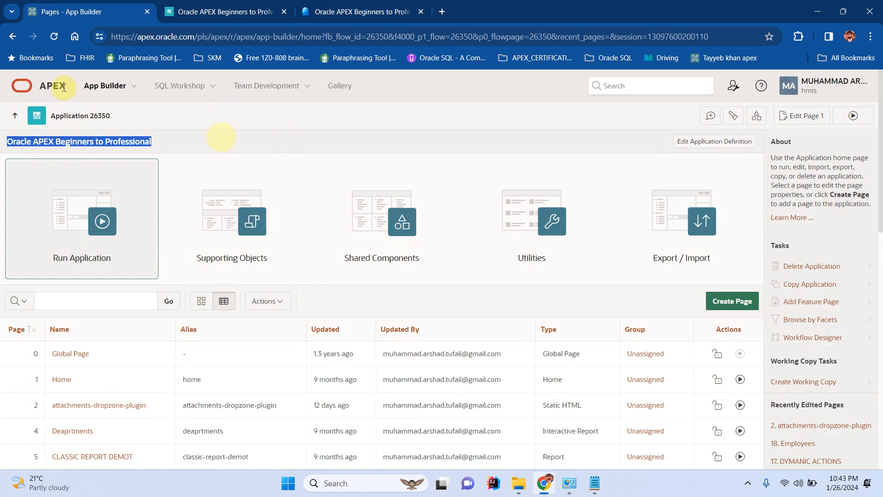
pyautogui.click(106, 85)
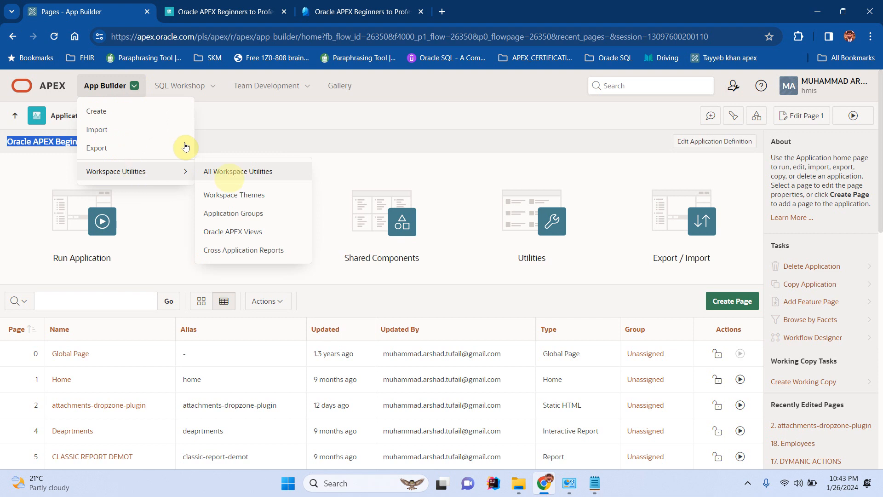
pyautogui.click(230, 172)
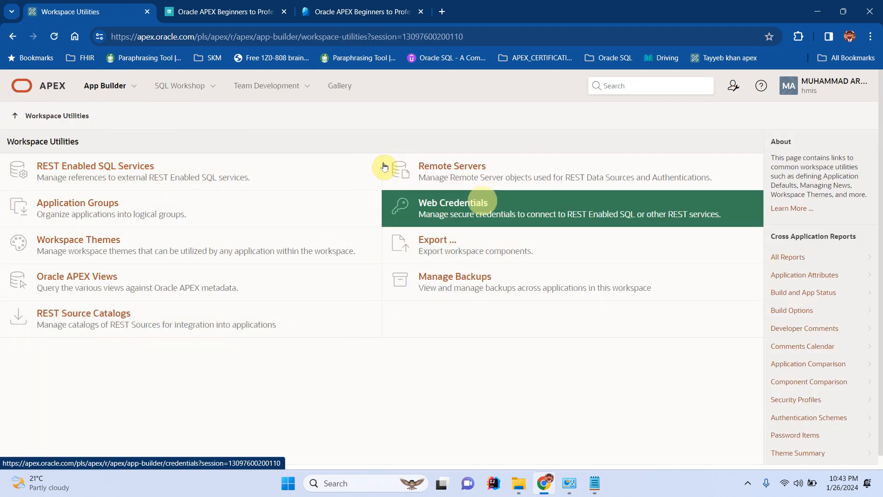
pyautogui.click(479, 207)
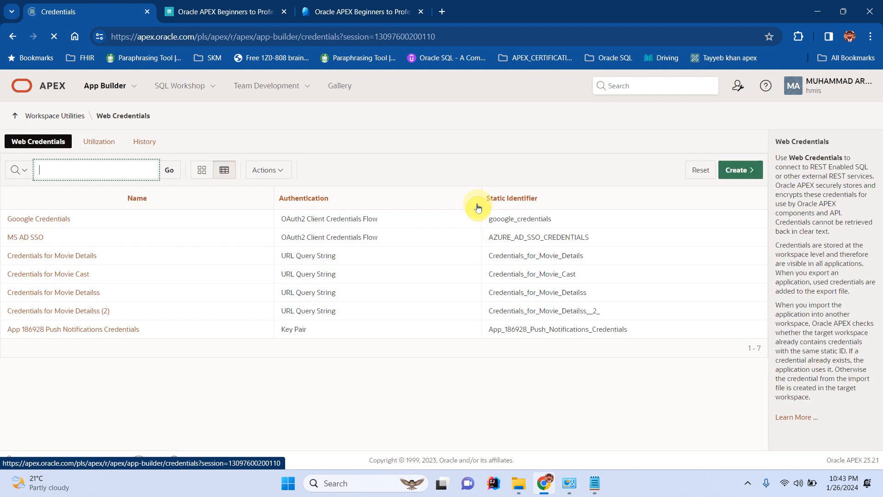
pyautogui.click(748, 173)
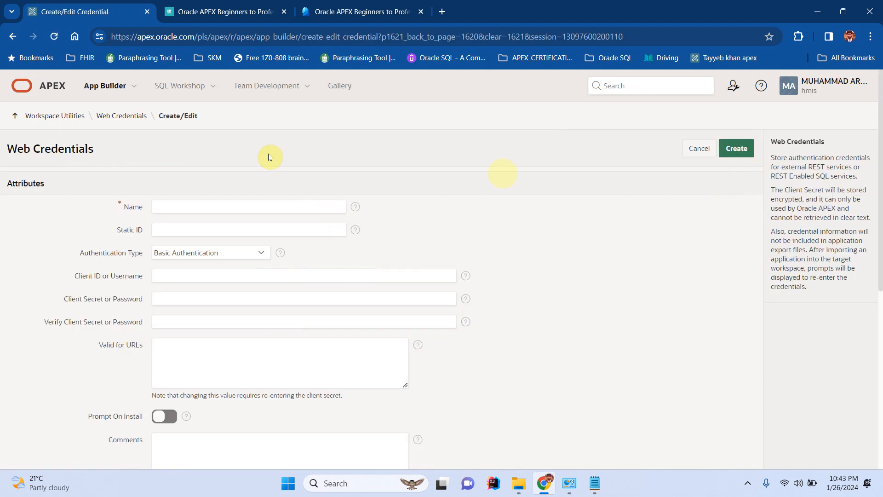
# Name the credential 'SSO AZURE AD' with OAuth2 Client Credentials Flow authentication.
pyautogui.click(210, 205)
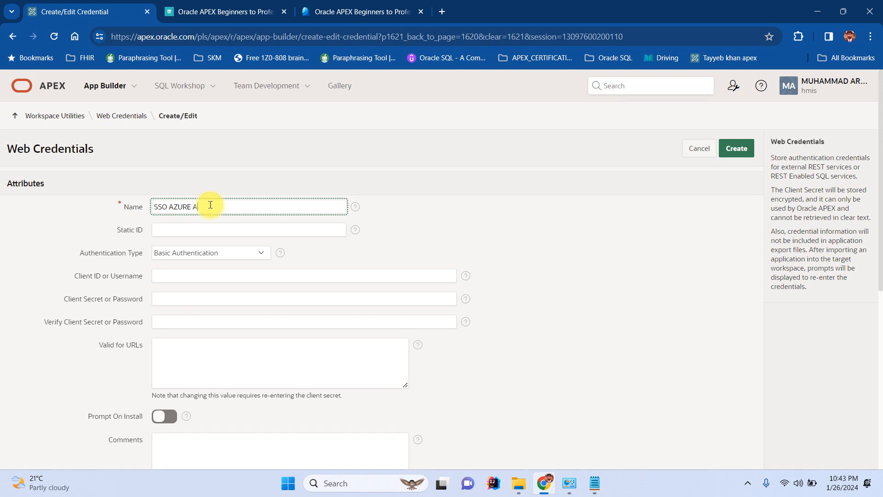
pyautogui.write('SSO AZURE AD')
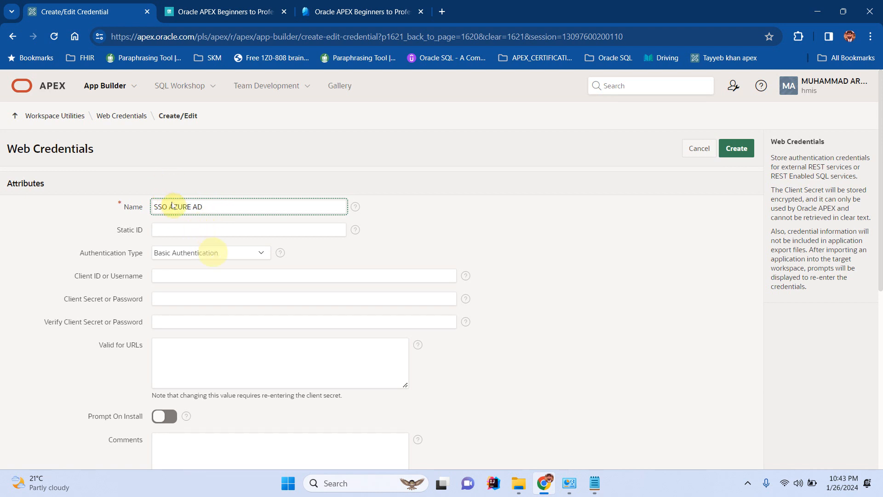
pyautogui.click(216, 253)
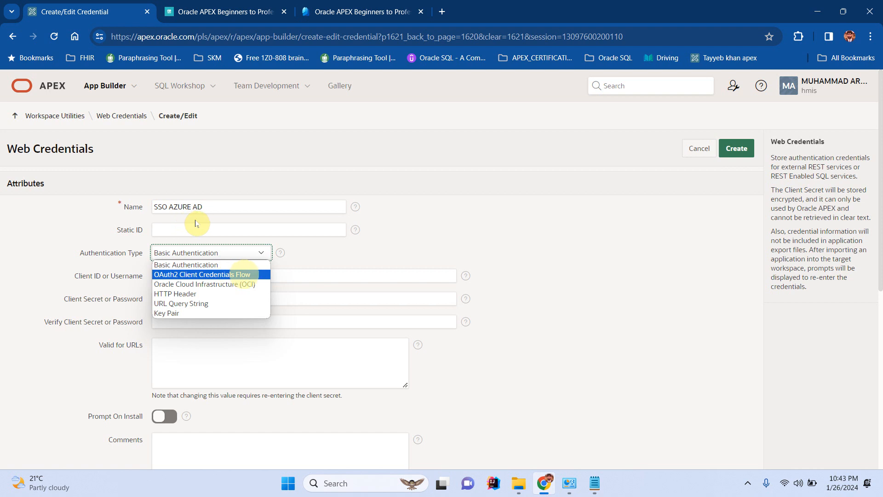
pyautogui.click(243, 274)
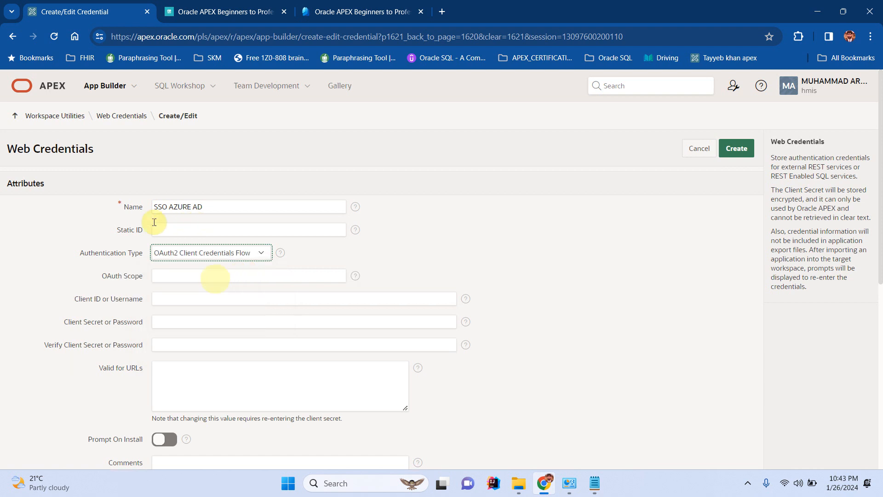
pyautogui.click(174, 276)
pyautogui.scroll(-2, 174, 231)
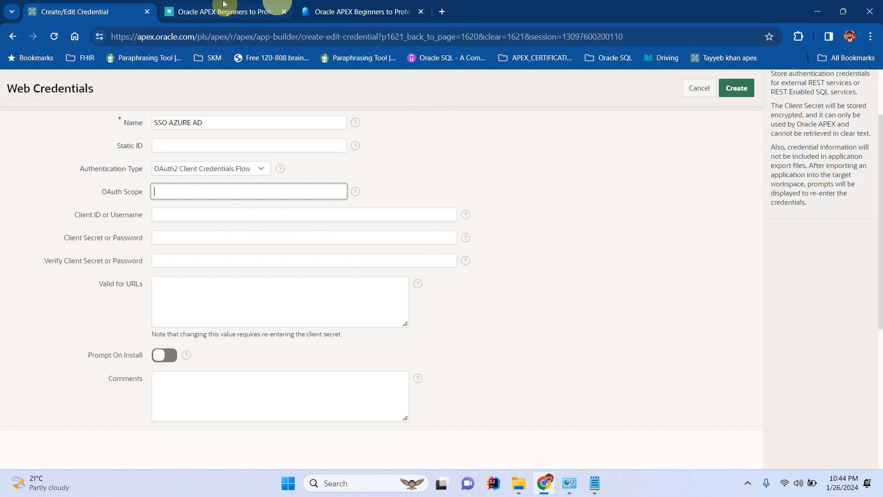
# Copy the Application (client) ID from the Entra overview, then return to the APEX credential form.
pyautogui.click(365, 17)
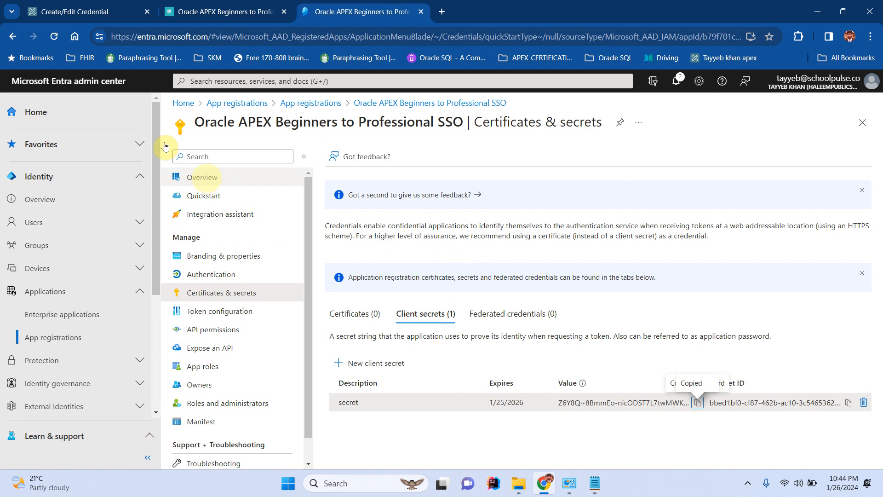
pyautogui.click(206, 177)
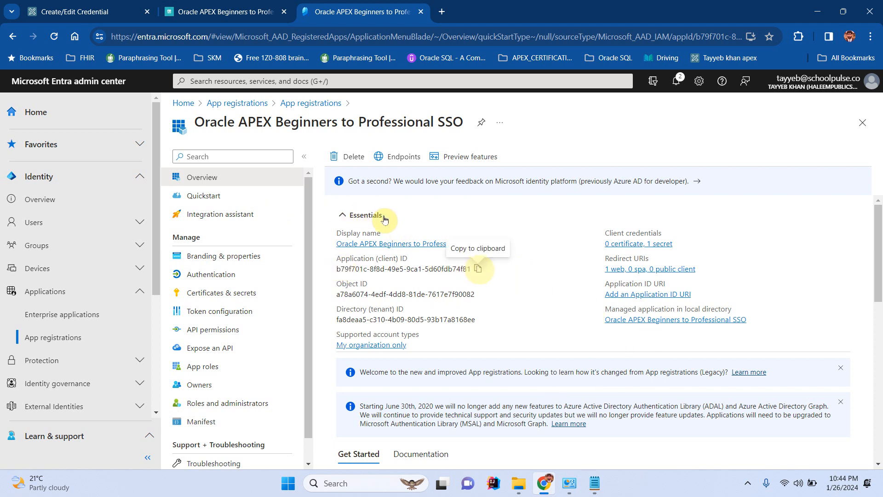
pyautogui.click(479, 269)
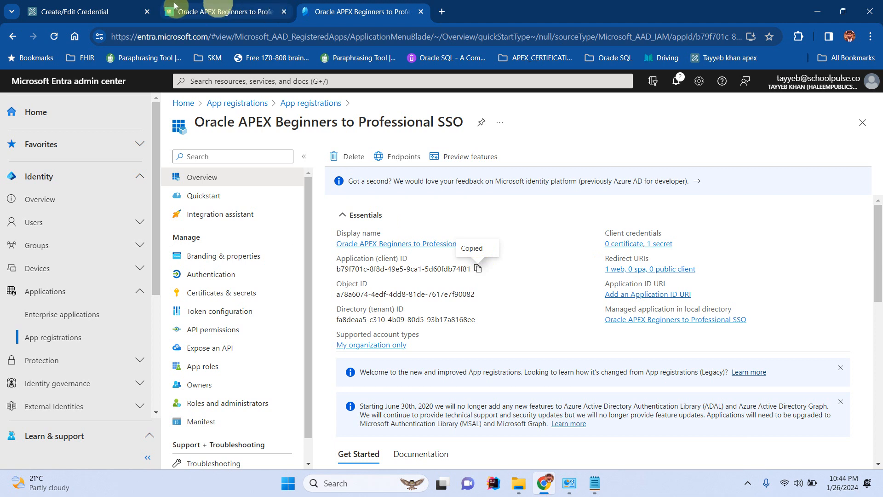
pyautogui.click(221, 10)
pyautogui.click(91, 3)
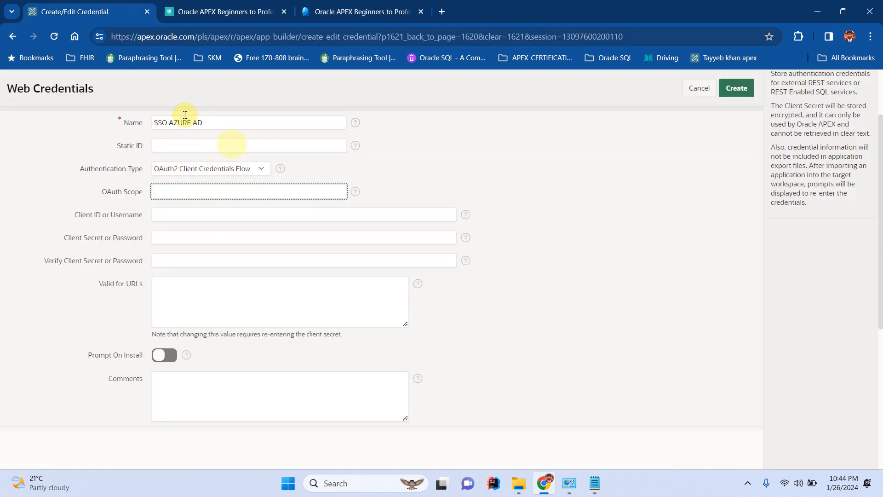
# Paste the Azure app's client ID and client secret into the web credential form.
pyautogui.click(212, 216)
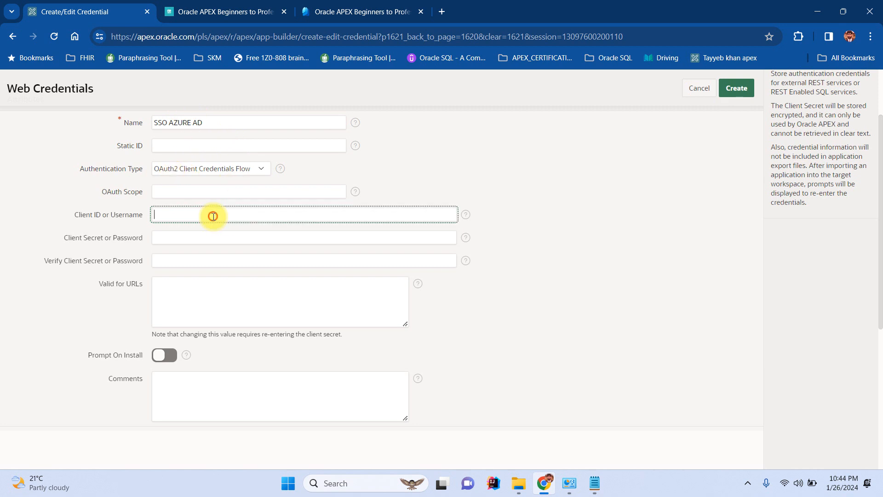
pyautogui.hotkey('ctrl', 'v')
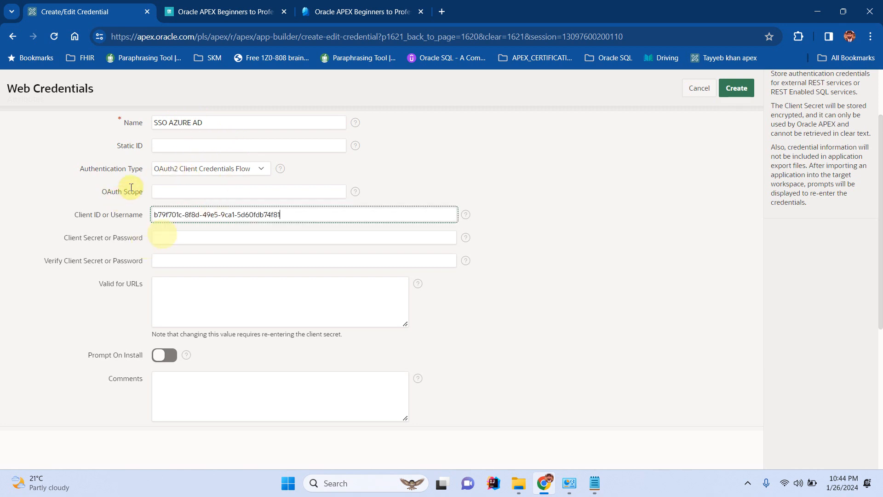
pyautogui.click(595, 483)
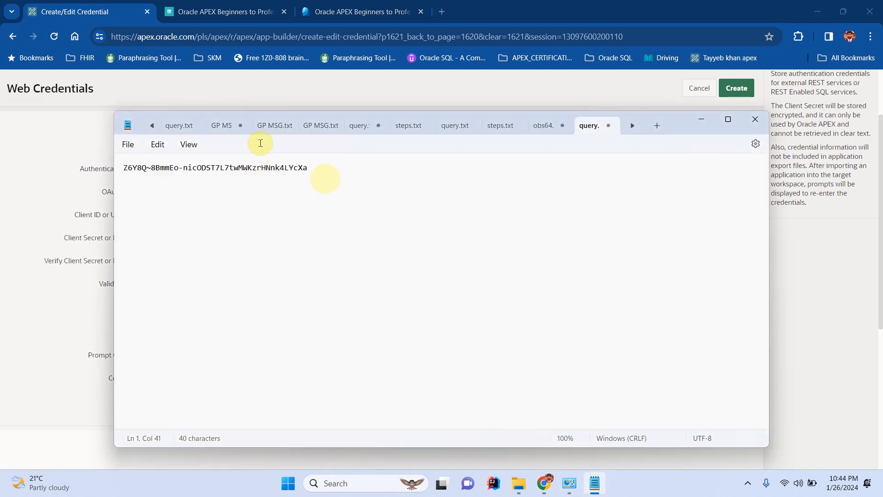
pyautogui.hotkey('ctrl', 'a')
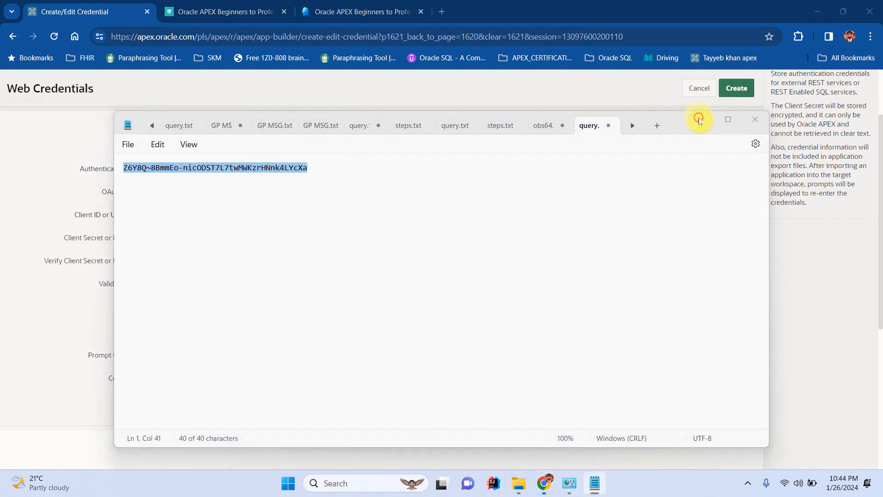
pyautogui.click(699, 121)
pyautogui.click(188, 236)
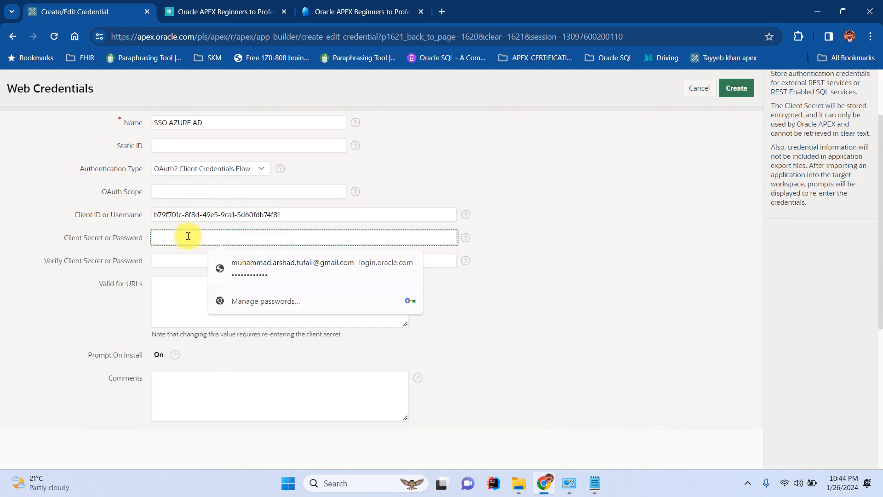
pyautogui.hotkey('ctrl', 'v')
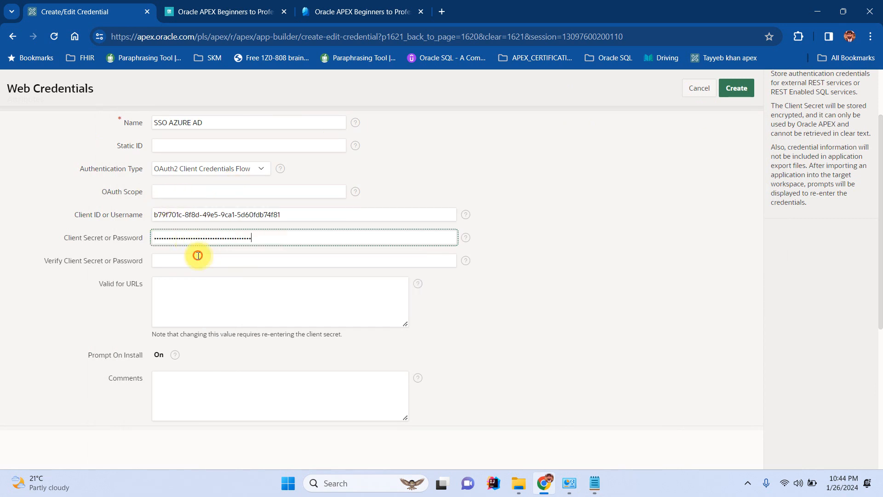
# Repeat the client secret in the verification field and create the SSO AZURE AD credential.
pyautogui.click(199, 256)
pyautogui.hotkey('ctrl', 'v')
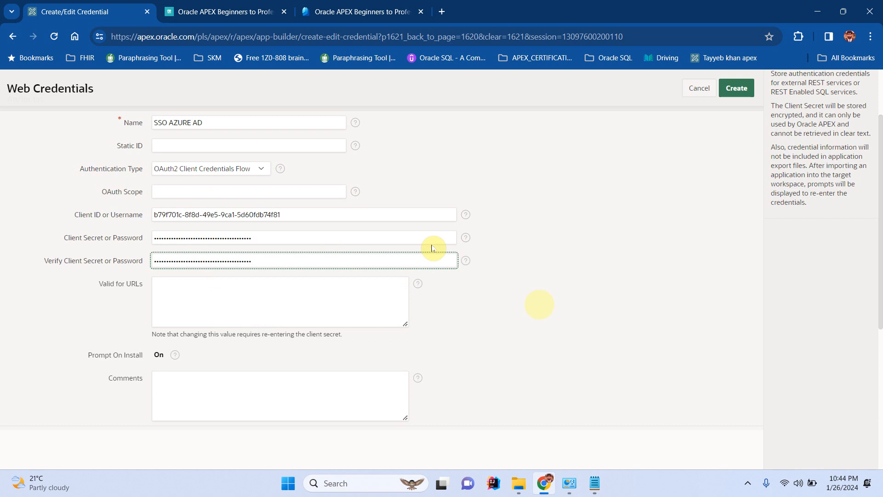
pyautogui.click(539, 309)
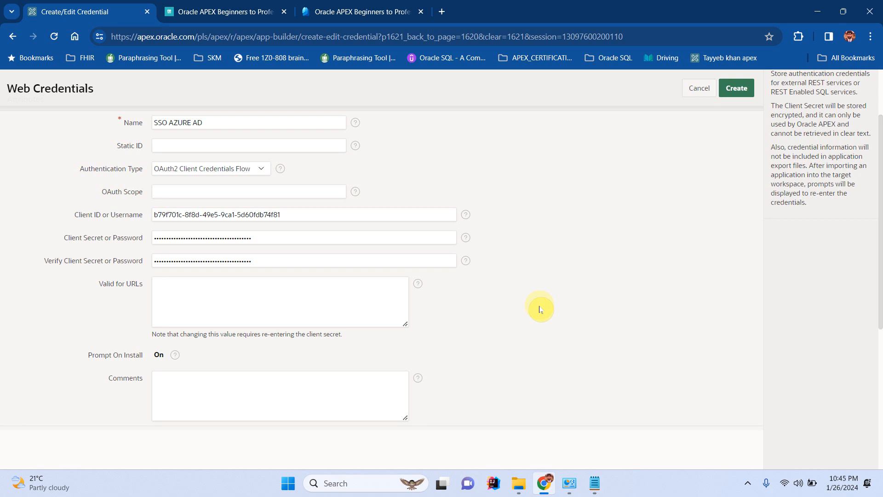
pyautogui.scroll(-5, 541, 310)
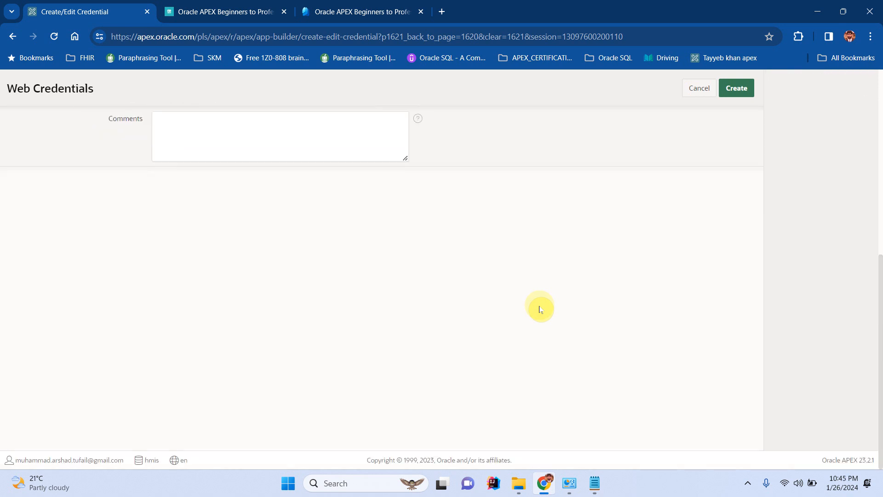
pyautogui.scroll(8, 540, 309)
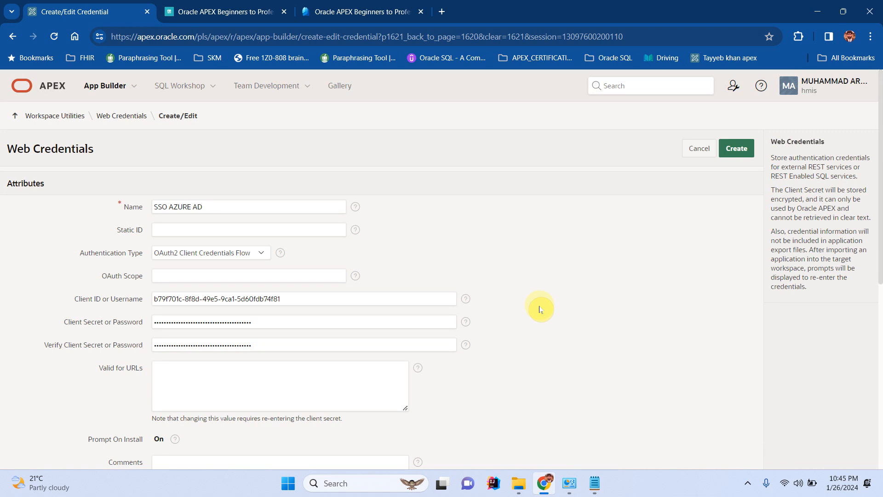
pyautogui.click(738, 148)
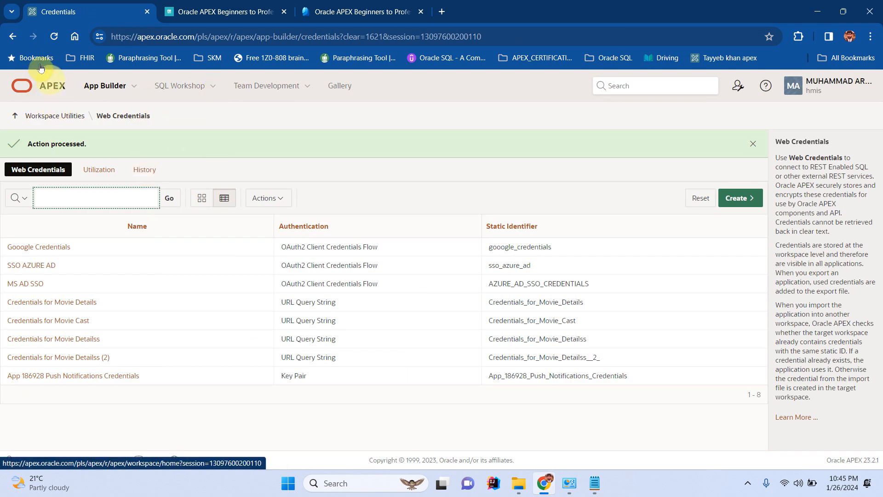
# Go to Shared Components > Authentication Schemes of the Oracle APEX Beginners to Professional app.
pyautogui.click(46, 88)
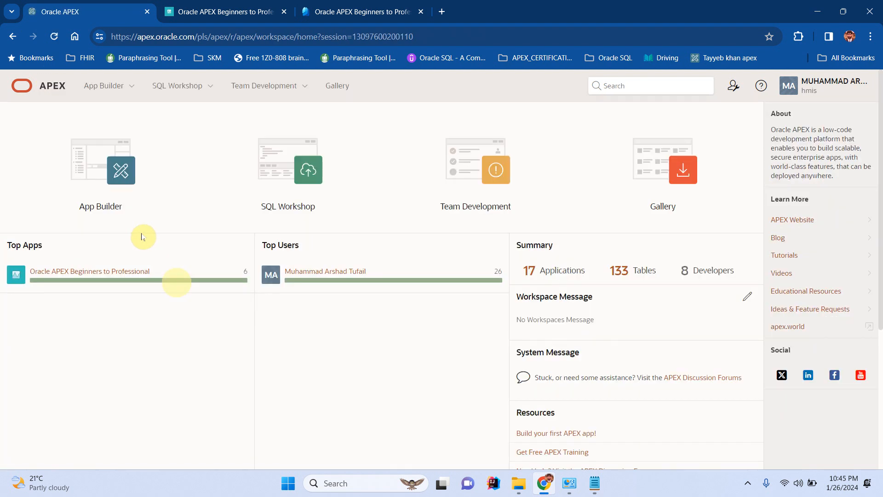
pyautogui.click(138, 276)
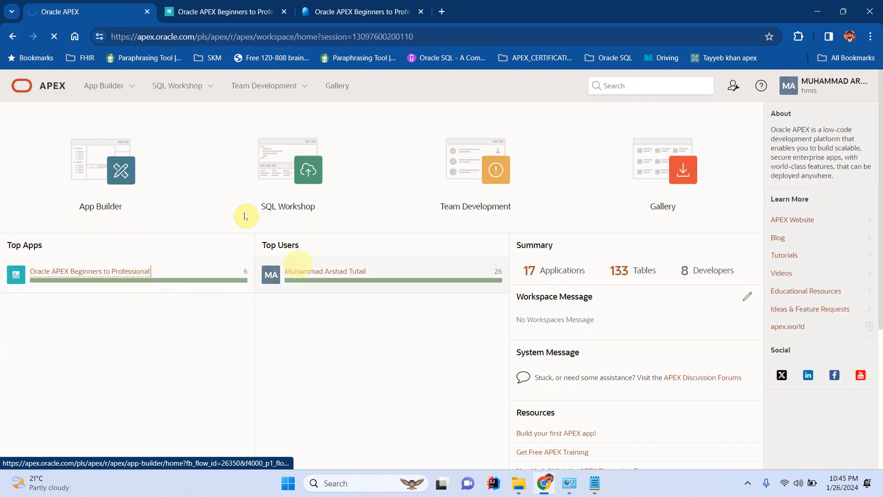
pyautogui.click(384, 238)
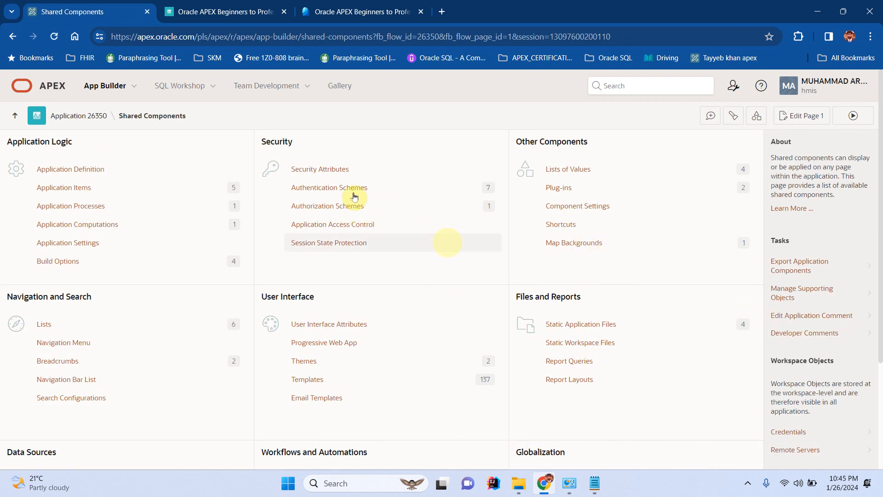
pyautogui.click(339, 190)
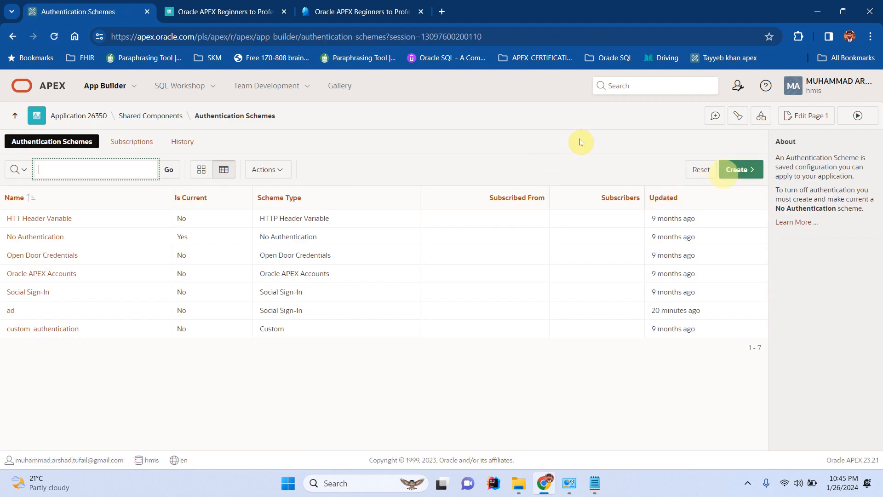
pyautogui.click(736, 170)
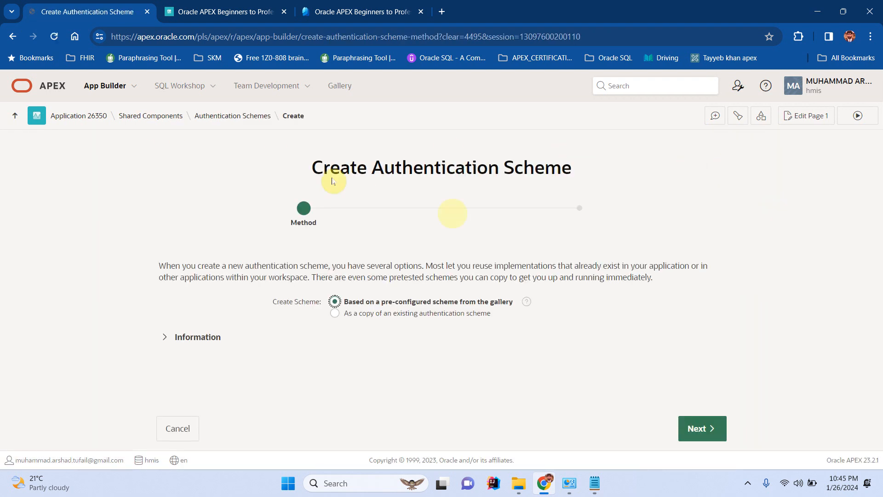
# Name the new gallery-based scheme SSO AZURE AD and set its type to Social Sign-In.
pyautogui.click(695, 434)
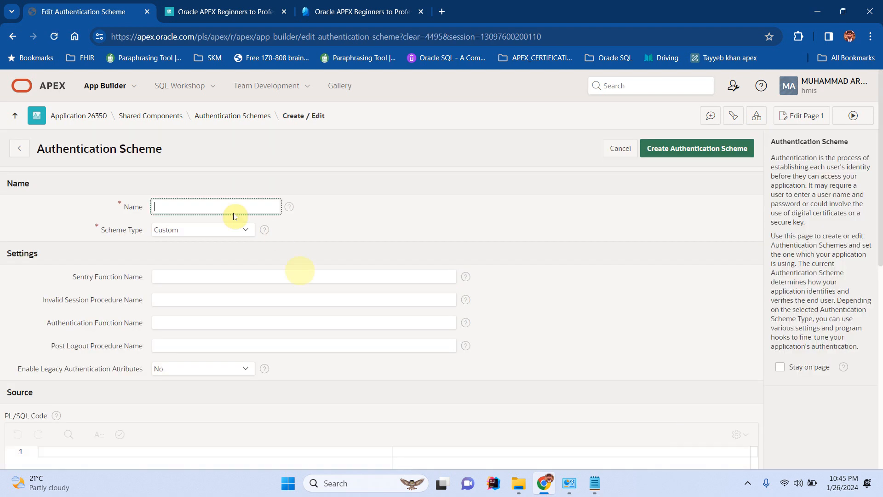
pyautogui.click(204, 201)
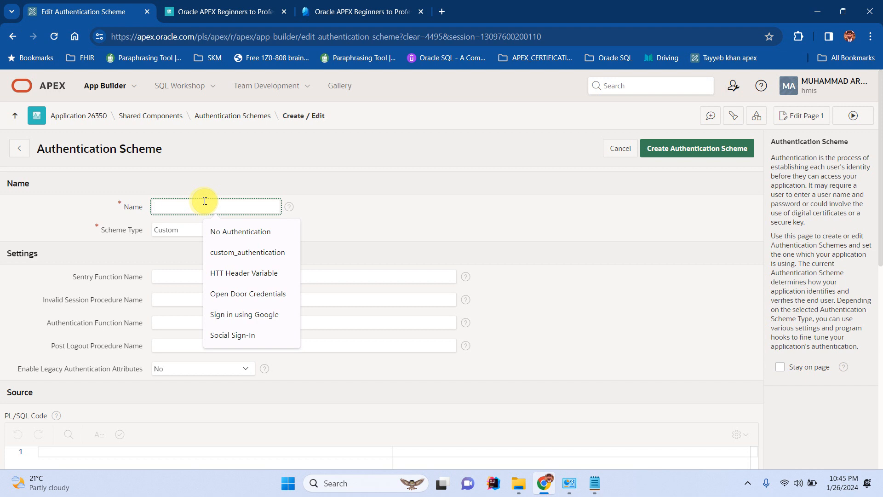
pyautogui.write('SS')
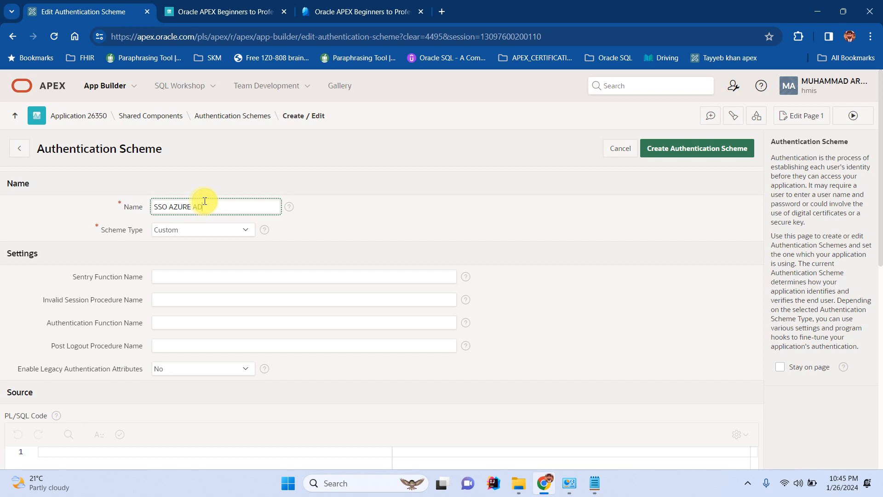
pyautogui.write('O AZURE AD')
pyautogui.click(187, 230)
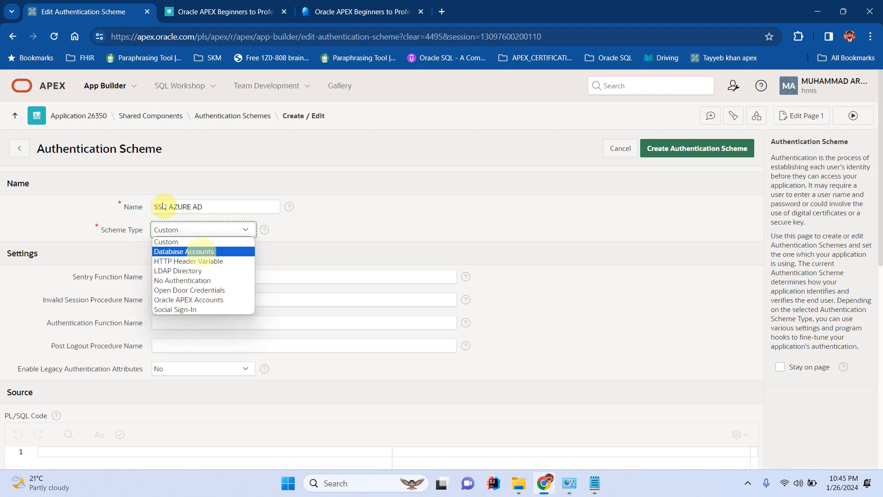
pyautogui.press('Down')
pyautogui.press('Down')
pyautogui.press('Down')
pyautogui.press('Down')
pyautogui.press('Down')
pyautogui.press('Down')
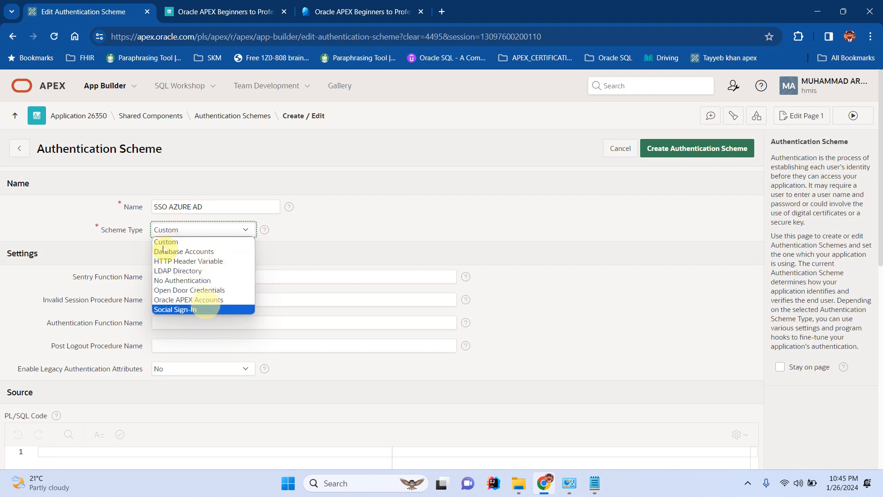
pyautogui.click(203, 309)
# Select SSO AZURE AD as the scheme's credential store.
pyautogui.scroll(-1, 261, 232)
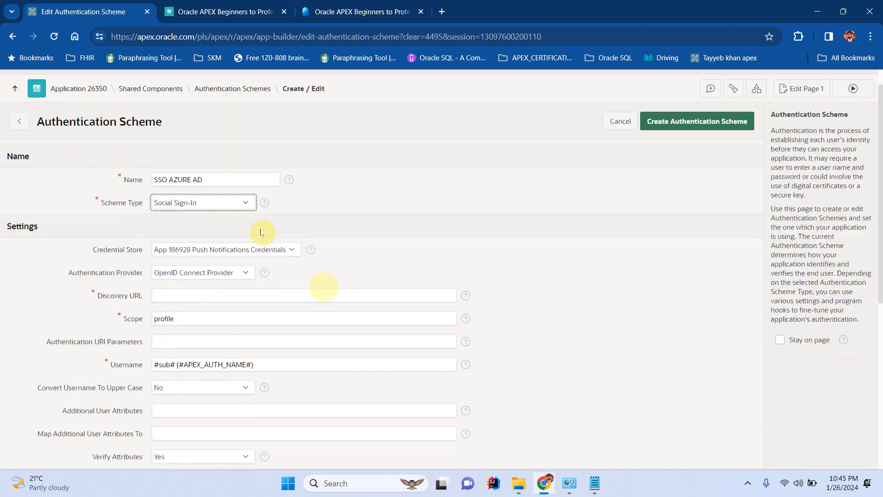
pyautogui.scroll(-2, 261, 233)
pyautogui.click(193, 186)
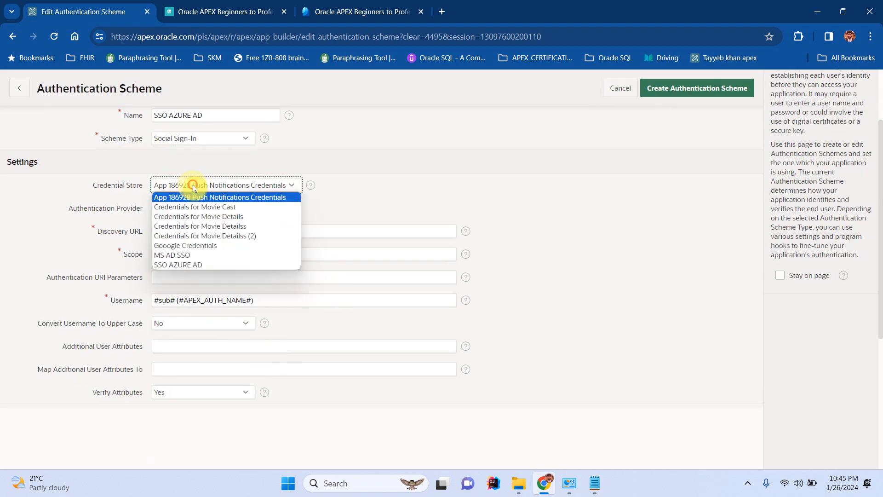
pyautogui.press('Down')
pyautogui.press('Down')
pyautogui.press('Down')
pyautogui.press('Down')
pyautogui.press('Down')
pyautogui.press('Down')
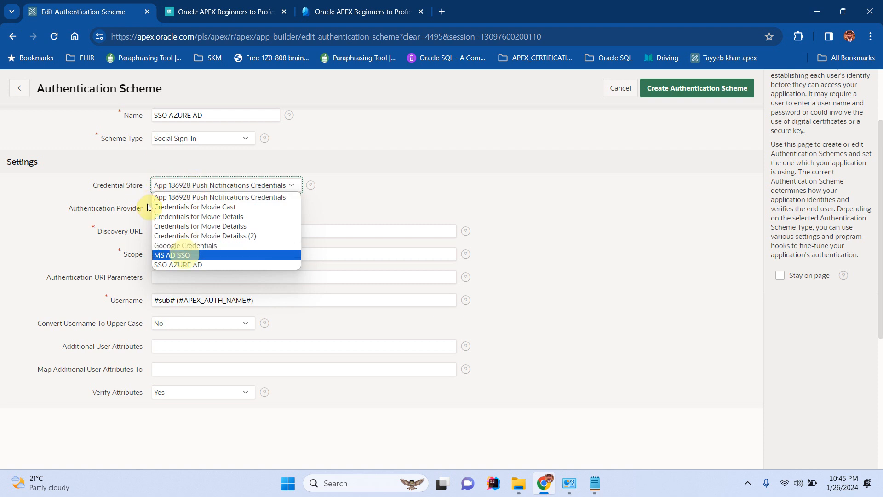
pyautogui.press('Up')
pyautogui.press('Up')
pyautogui.press('Up')
pyautogui.press('Up')
pyautogui.press('Up')
pyautogui.press('Up')
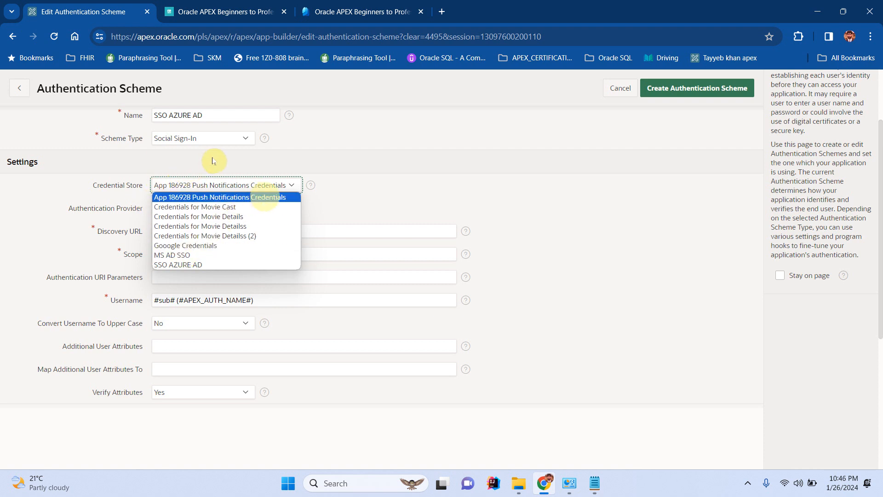
pyautogui.press('Down')
pyautogui.press('Down')
pyautogui.press('Down')
pyautogui.press('Down')
pyautogui.press('Down')
pyautogui.press('Down')
pyautogui.press('Down')
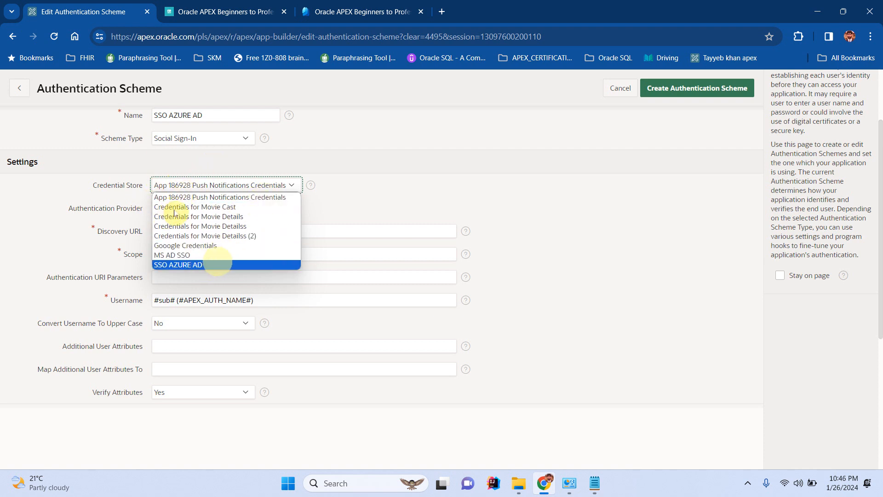
pyautogui.click(218, 266)
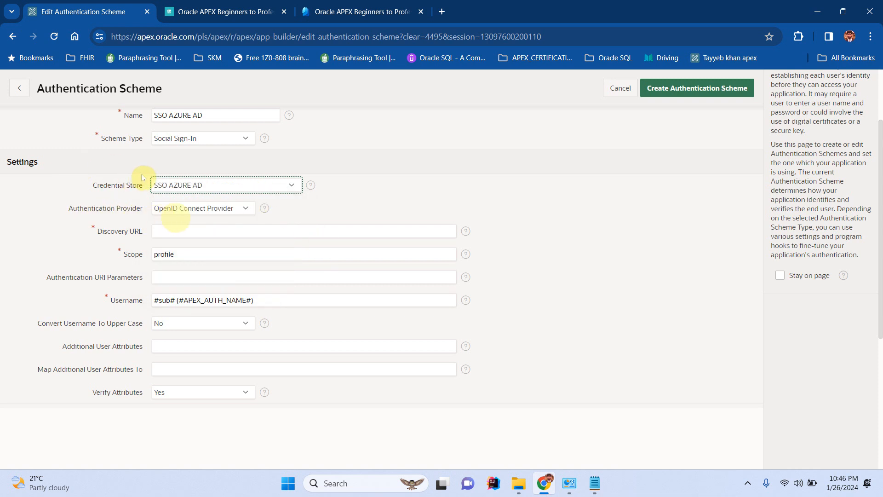
# Bring up the Entra app registration's endpoint URLs for the discovery URL.
pyautogui.click(189, 232)
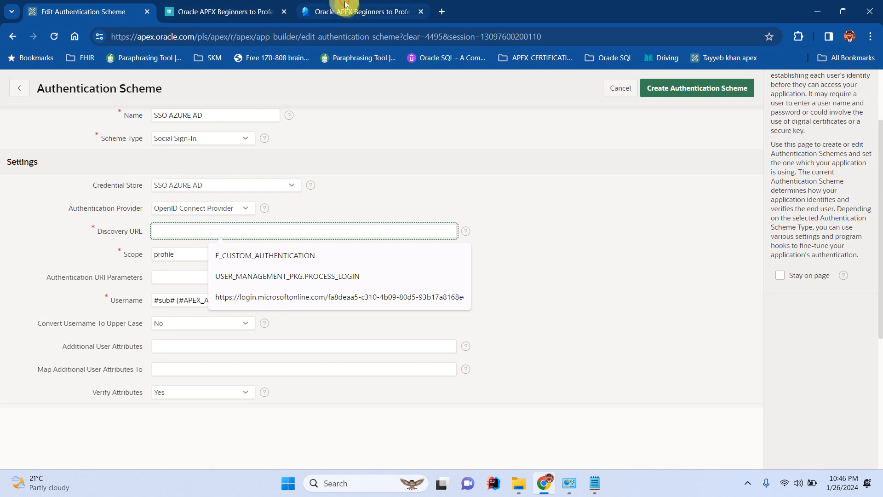
pyautogui.click(318, 11)
pyautogui.click(401, 156)
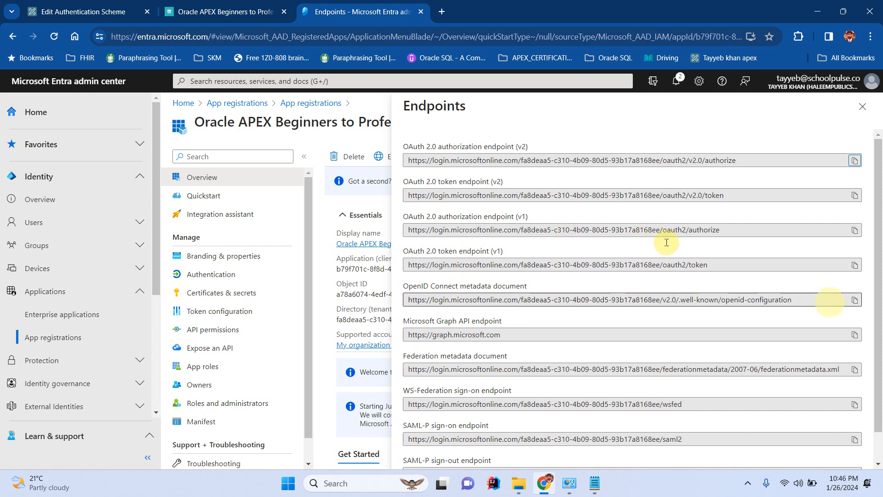
# Copy Entra's OpenID Connect metadata document URL and paste it as the scheme's discovery URL.
pyautogui.click(854, 302)
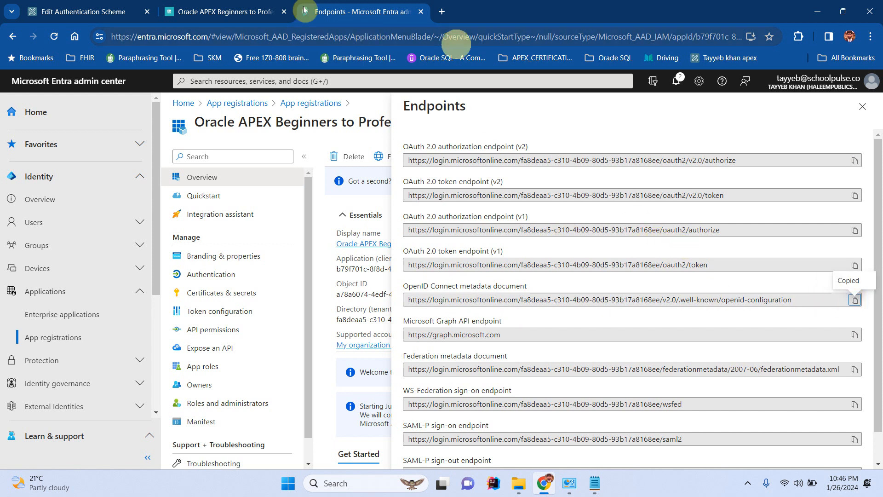
pyautogui.click(216, 11)
pyautogui.click(64, 4)
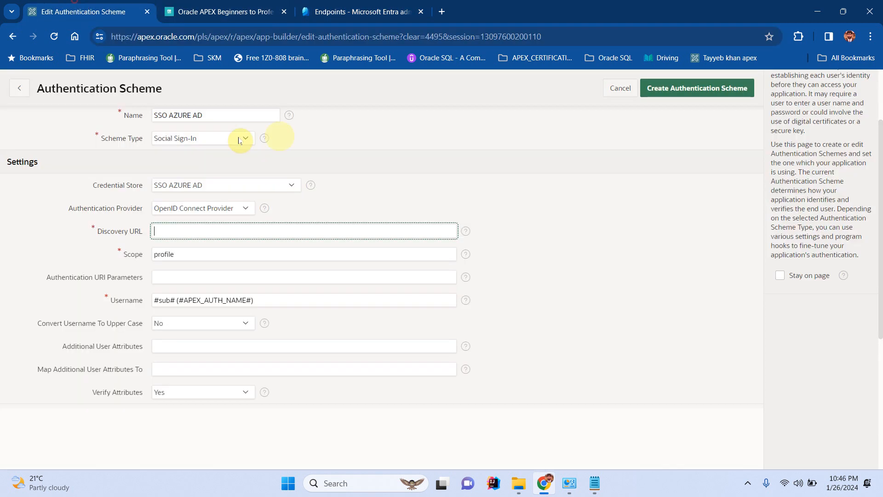
pyautogui.click(212, 230)
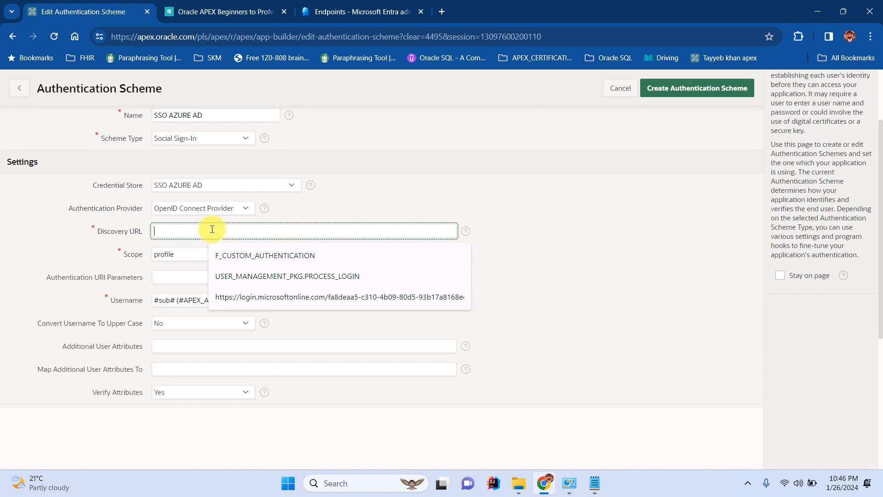
pyautogui.hotkey('ctrl', 'v')
# Set the scope to profile,email,offline_access and create the authentication scheme.
pyautogui.click(179, 255)
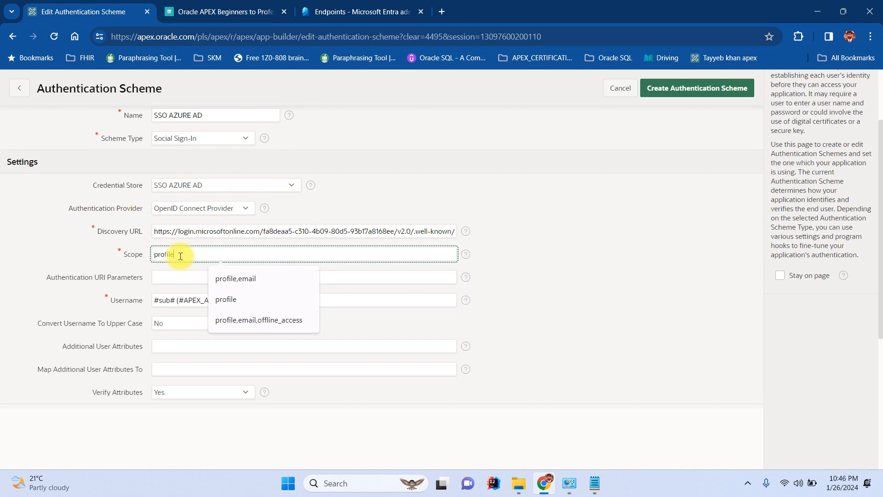
pyautogui.write('profile,email,offline_access')
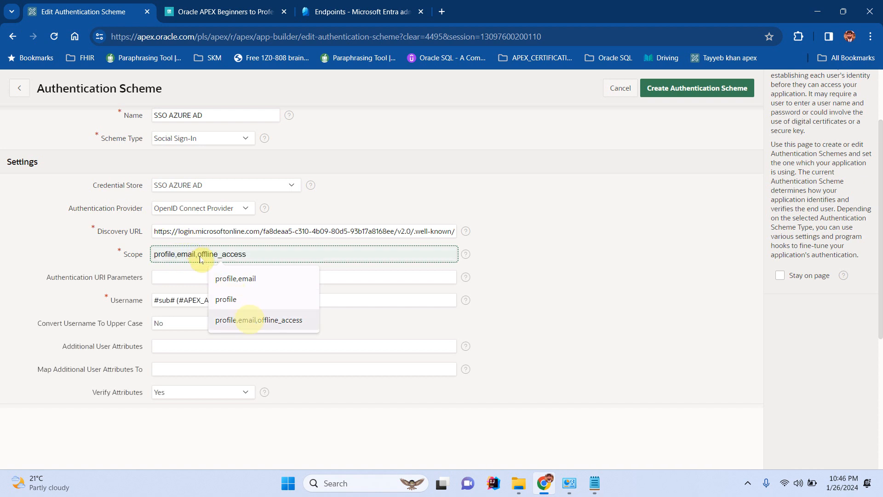
pyautogui.click(251, 319)
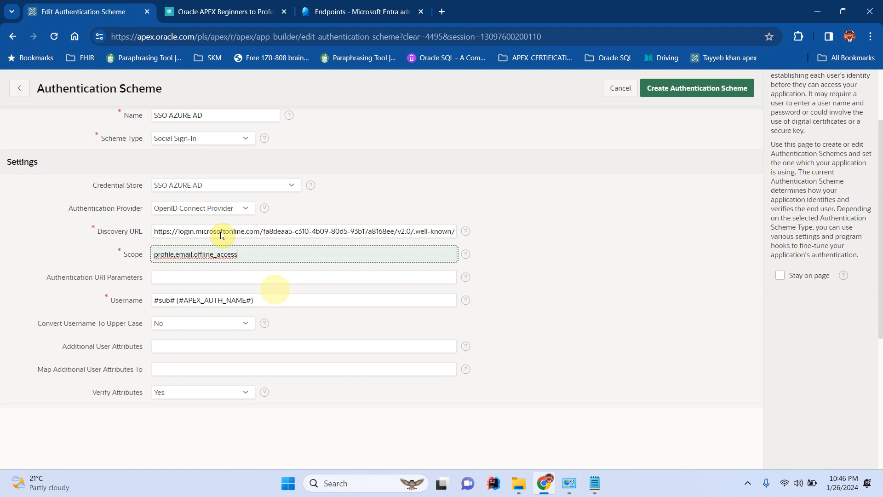
pyautogui.scroll(-2, 339, 221)
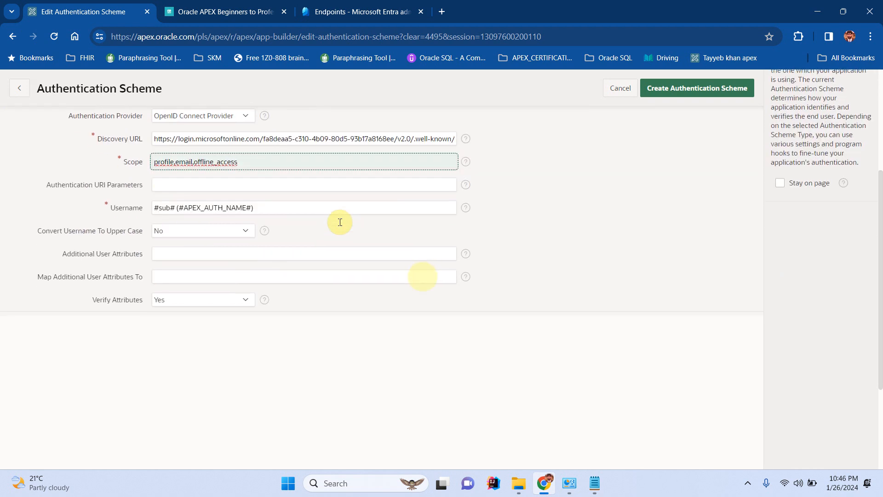
pyautogui.scroll(-3, 340, 222)
pyautogui.scroll(7, 341, 224)
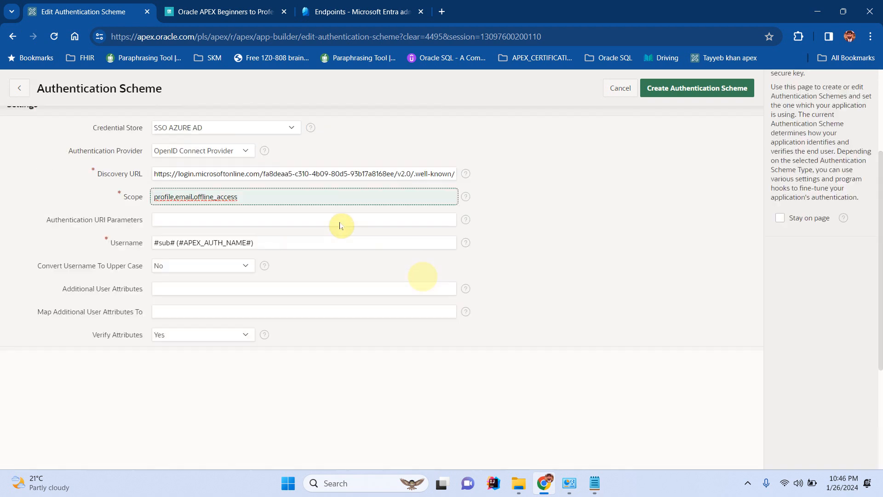
pyautogui.click(699, 149)
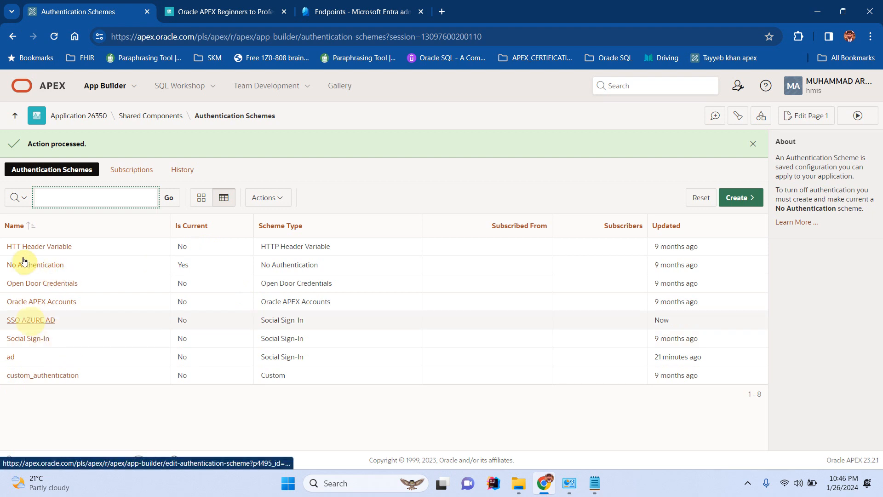
# Make SSO AZURE AD the application's current authentication scheme.
pyautogui.click(30, 319)
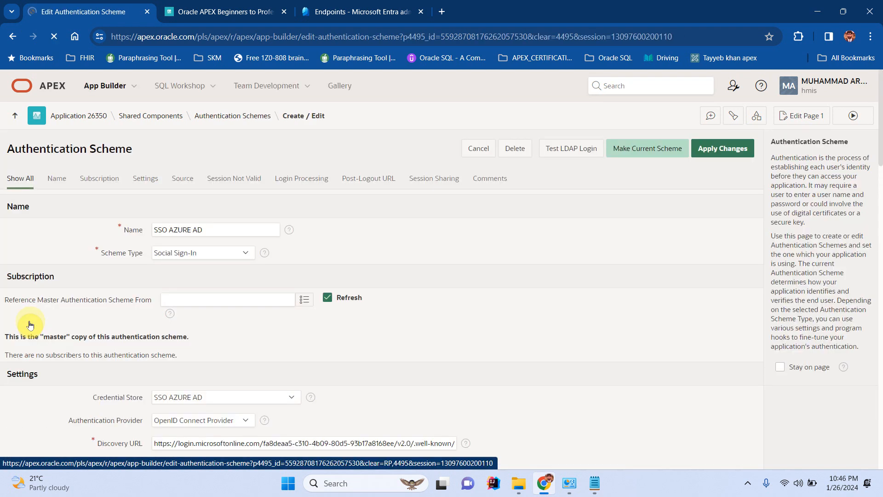
pyautogui.click(641, 149)
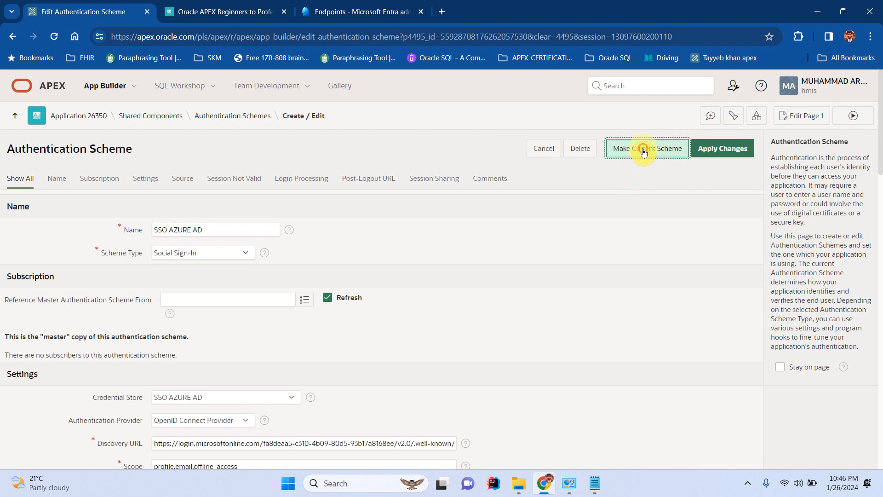
pyautogui.click(510, 302)
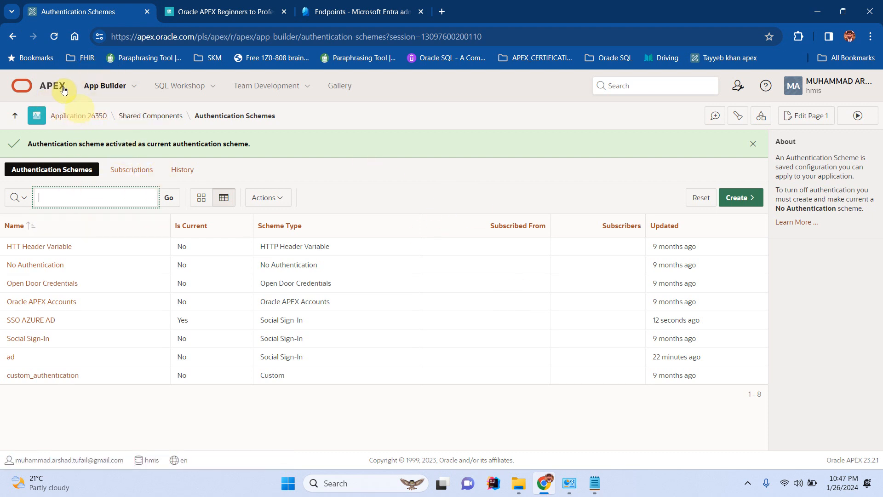
# Run the Oracle APEX Beginners to Professional app from App Builder to test sign-in.
pyautogui.click(105, 86)
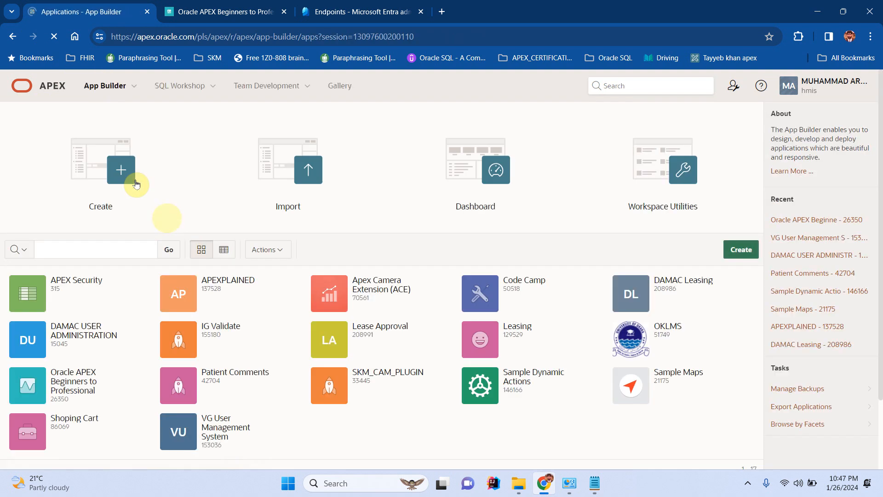
pyautogui.click(77, 371)
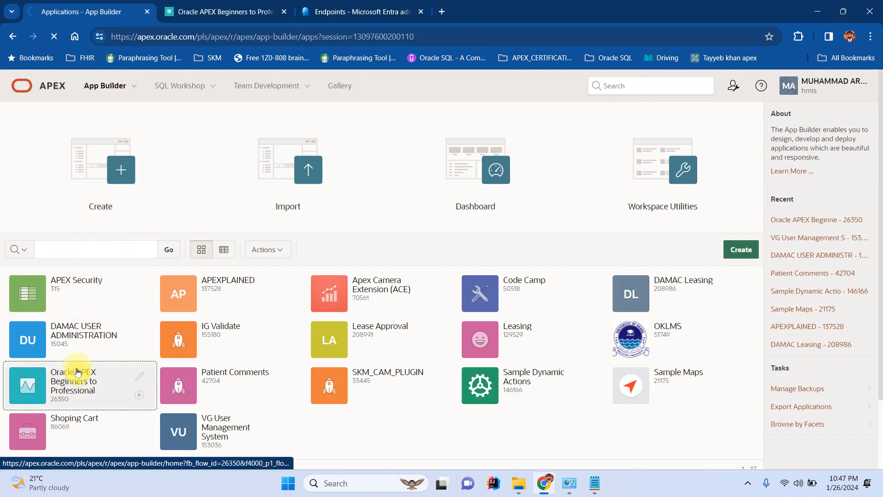
pyautogui.click(117, 260)
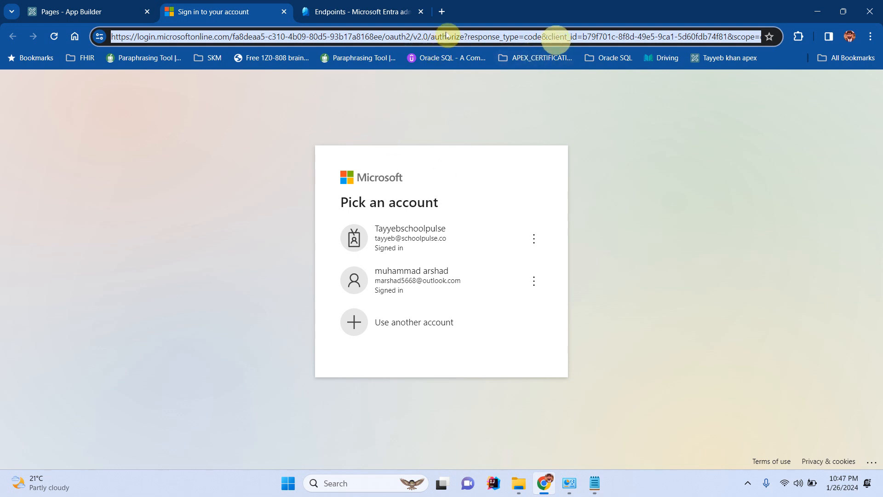
# Copy the Microsoft sign-in address and load it in a new Incognito window.
pyautogui.click(557, 40)
pyautogui.tripleClick(557, 39)
pyautogui.hotkey('ctrl', 'c')
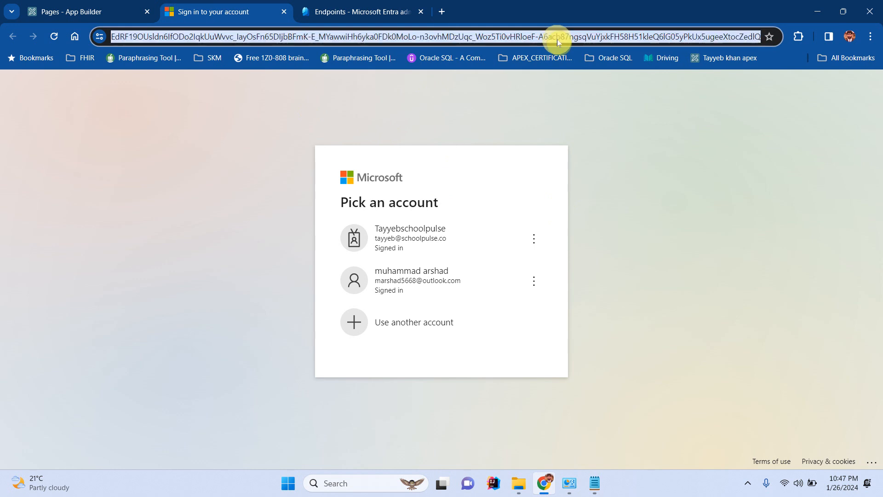
pyautogui.click(871, 37)
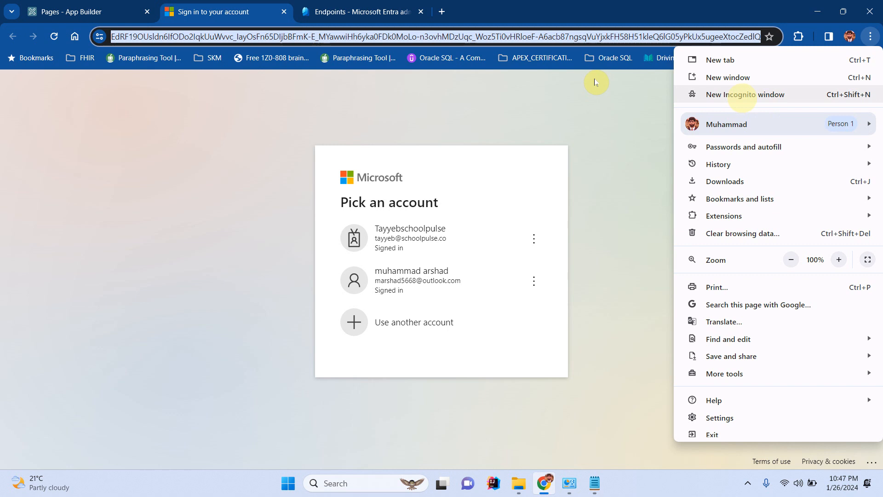
pyautogui.click(742, 94)
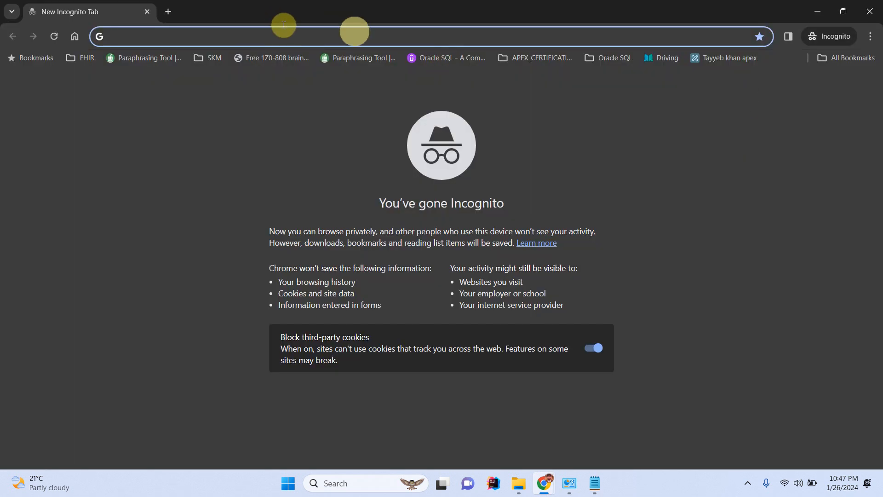
pyautogui.hotkey('ctrl', 'v')
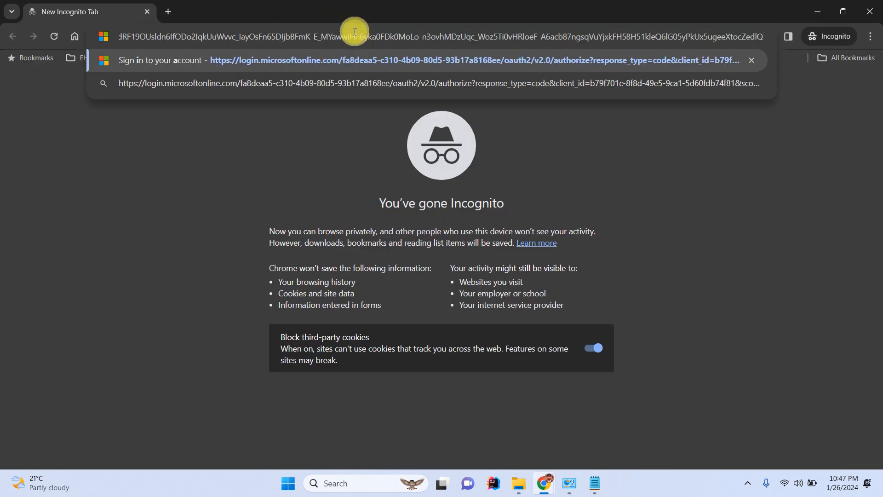
pyautogui.press('Return')
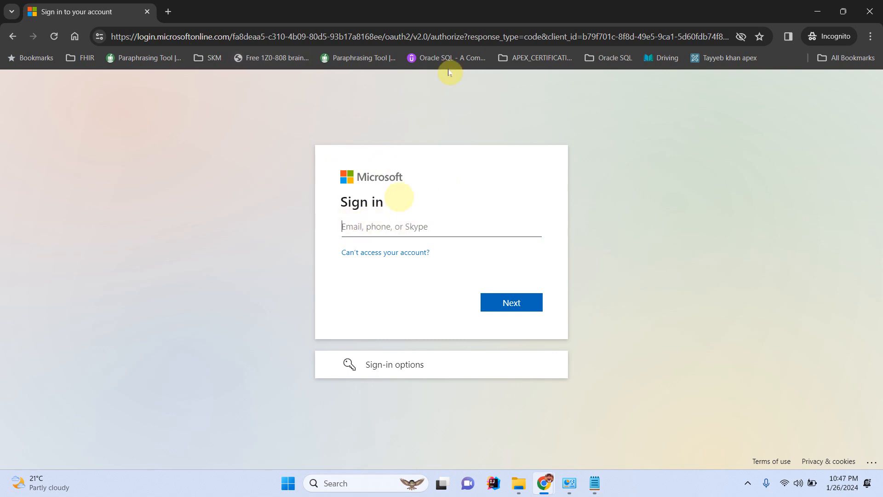
# Select the address in the original window again, then return to the Incognito sign-in page.
pyautogui.click(822, 13)
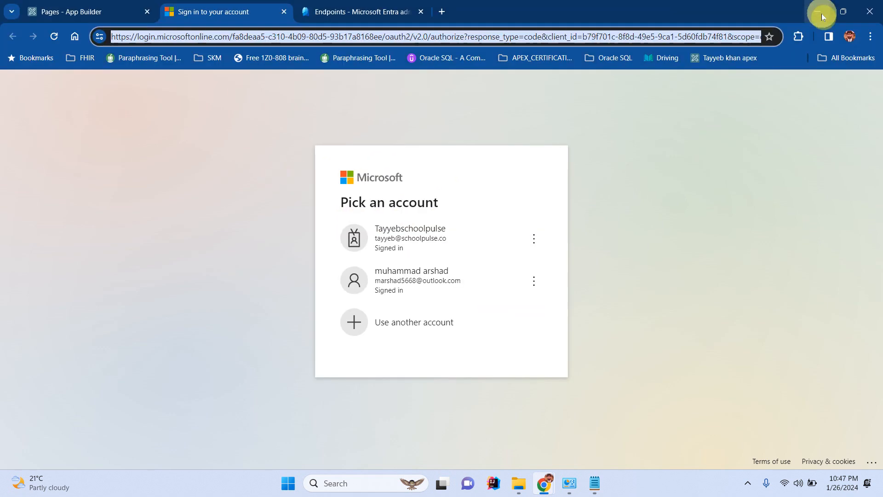
pyautogui.click(544, 29)
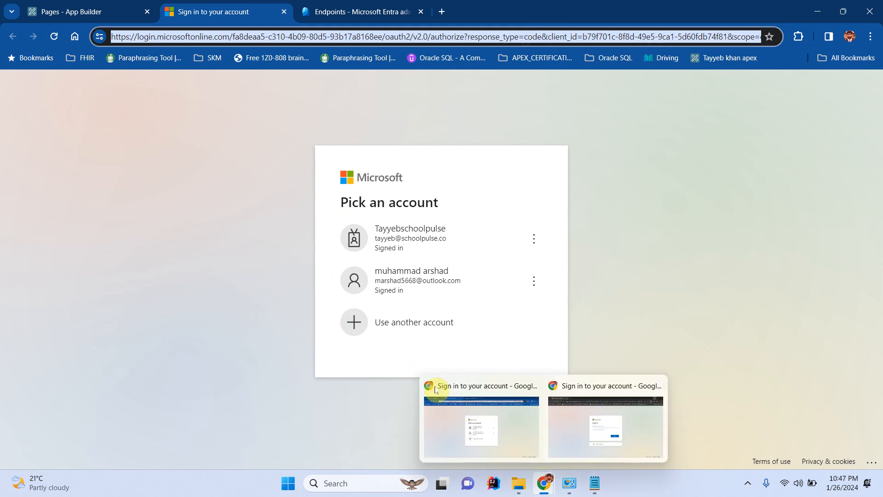
pyautogui.click(600, 430)
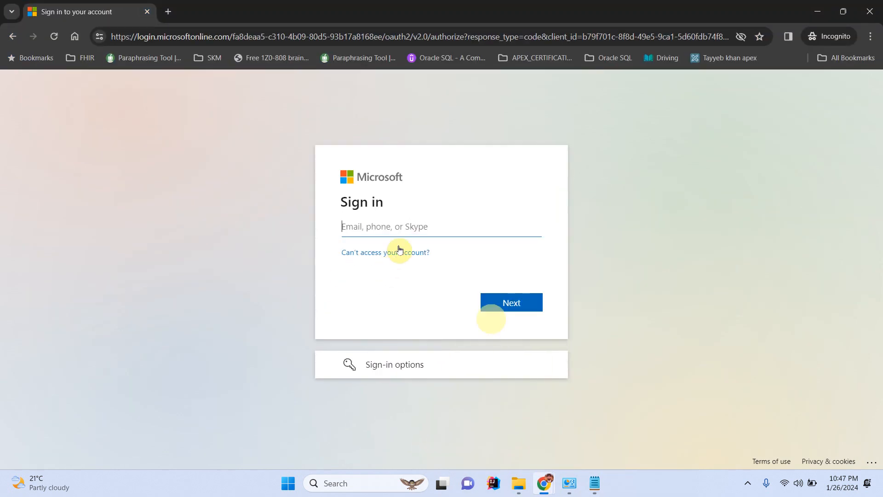
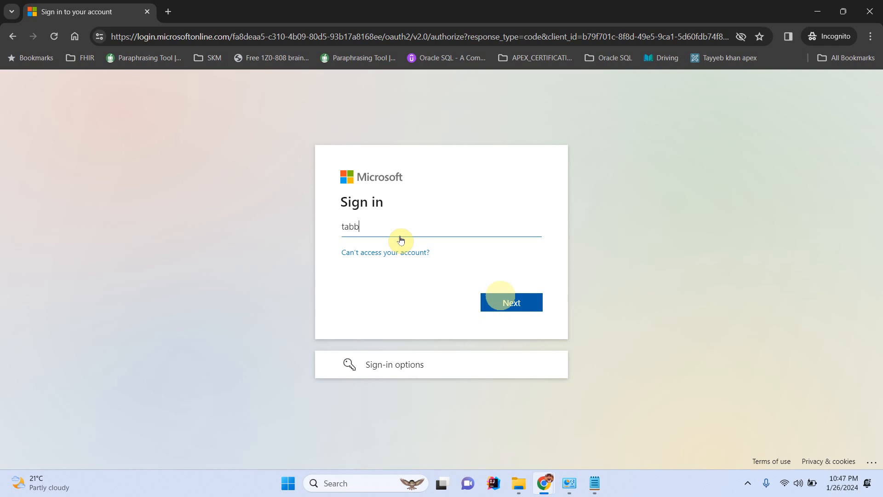
# Sign in with the school account's e-mail and password and accept permissions with organization-wide consent.
pyautogui.click(510, 303)
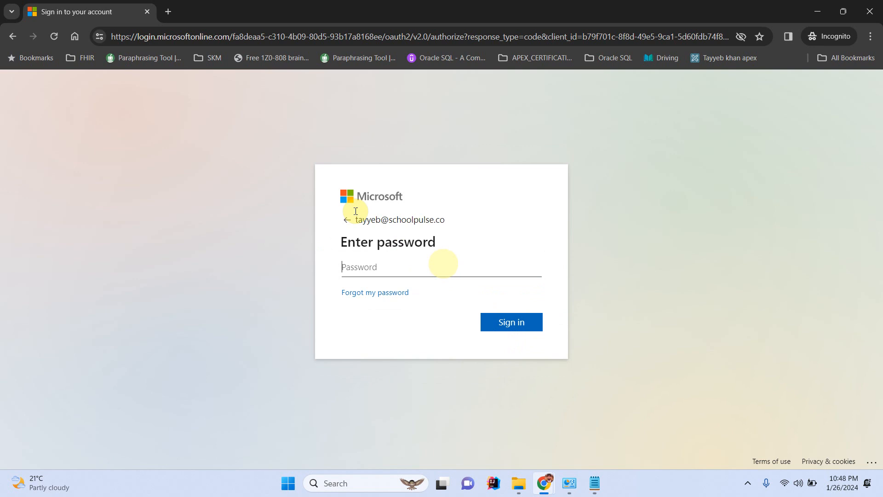
pyautogui.write('••••••••••')
pyautogui.click(507, 327)
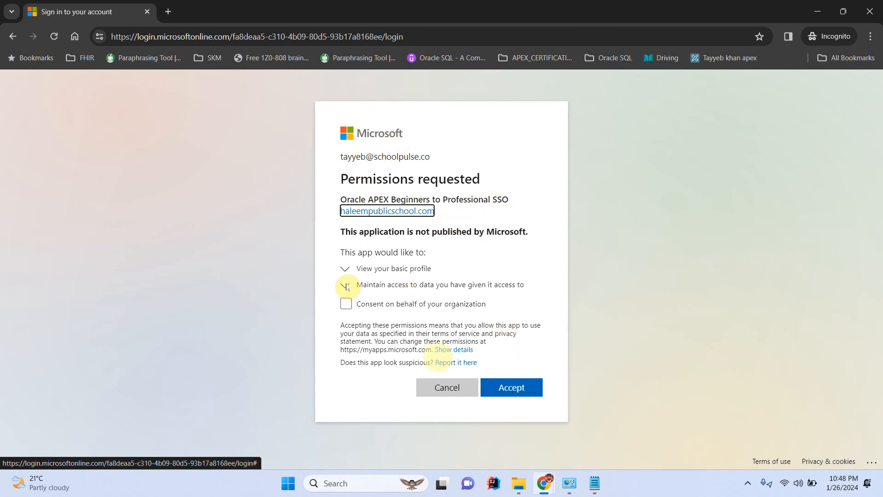
pyautogui.click(346, 303)
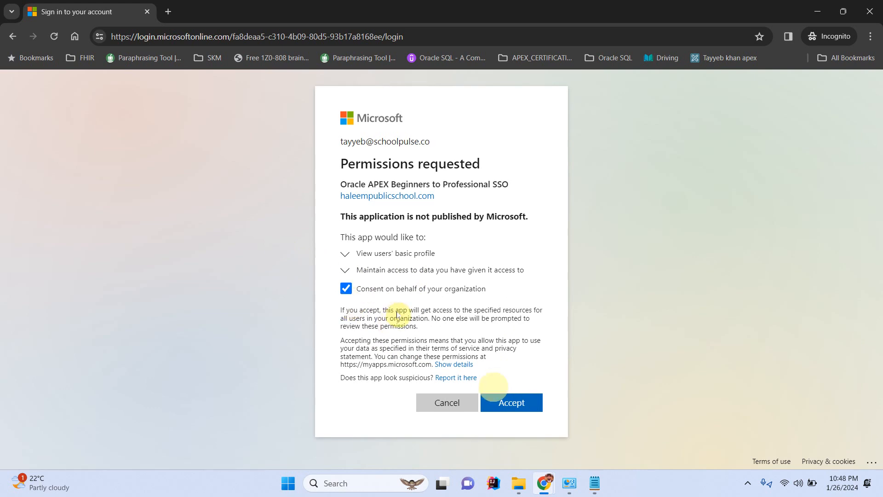
pyautogui.click(504, 403)
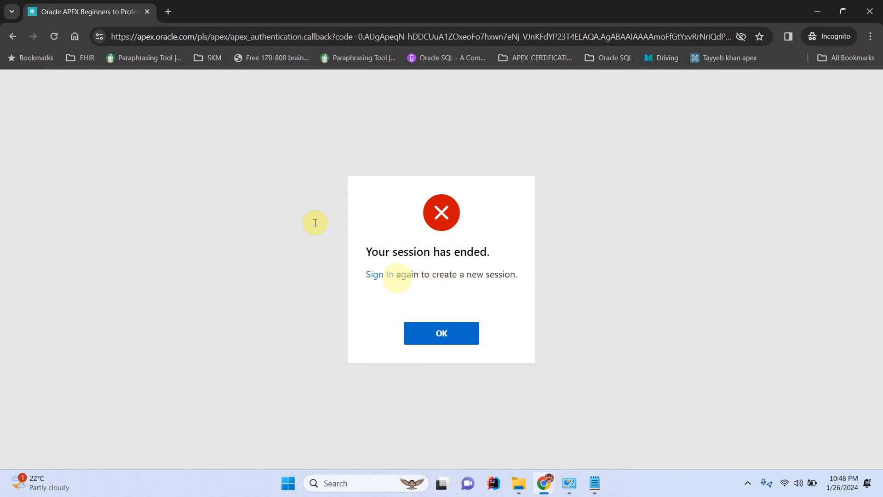
# Use the Sign In link on the 'Your session has ended' notice to start a new session.
pyautogui.click(384, 277)
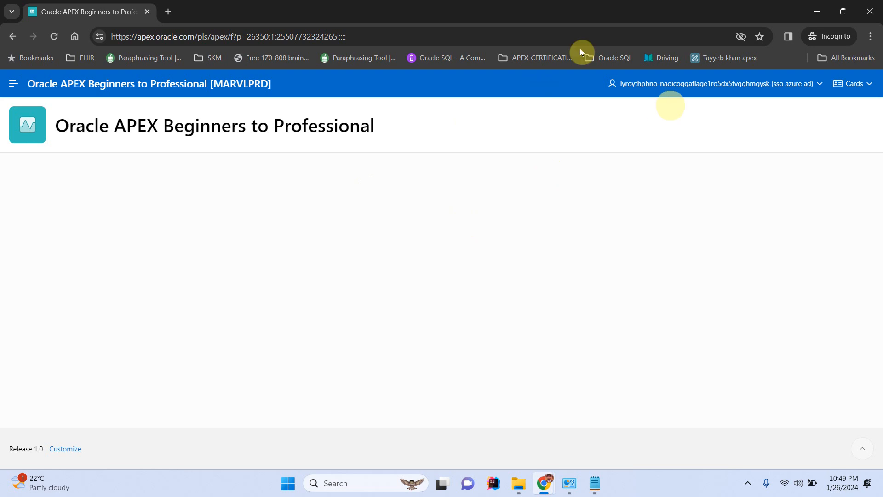
# Pick the school work account in the regular window's Microsoft account list.
pyautogui.click(811, 12)
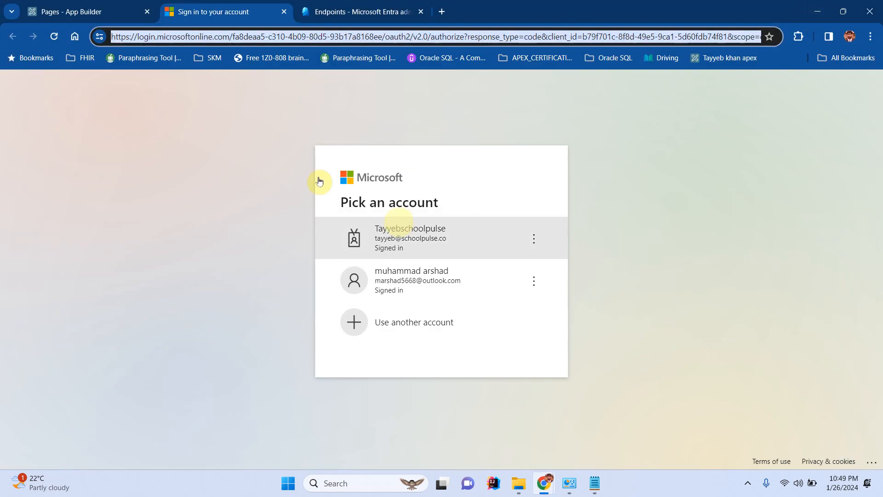
pyautogui.click(404, 233)
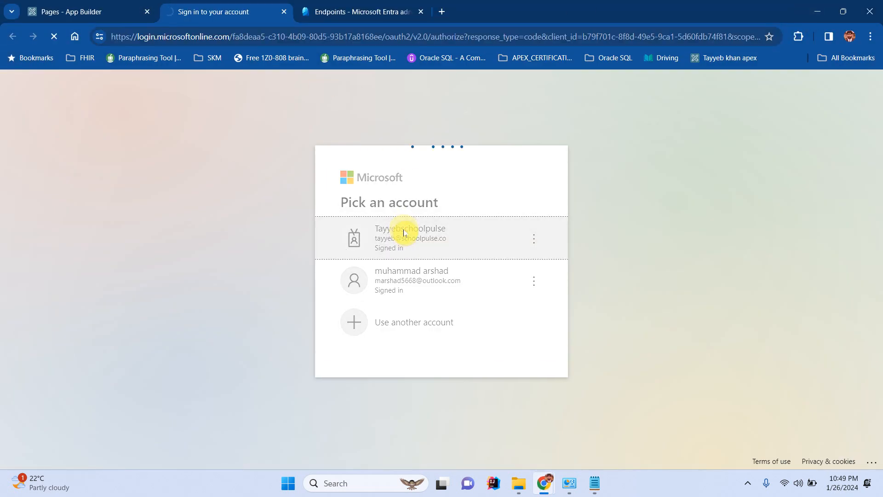